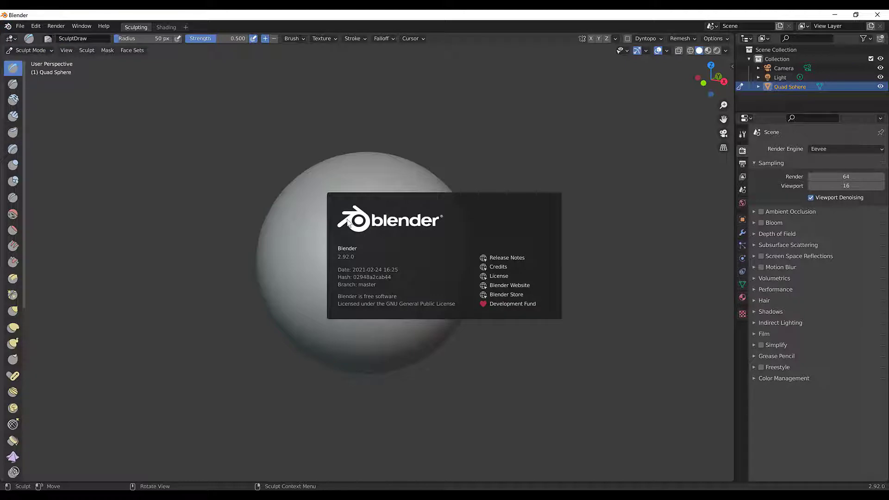
Step: Dismiss the splash screen and create a new file from the Sculpting template
left_click(281, 339)
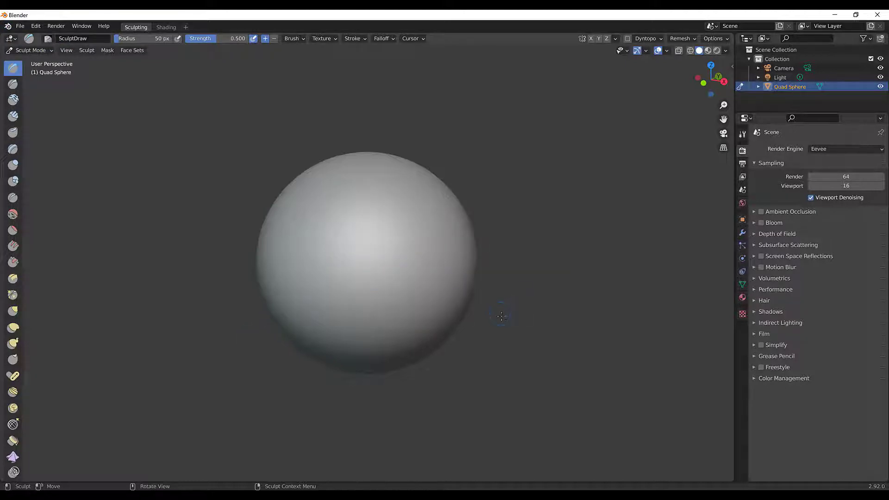
left_click(20, 26)
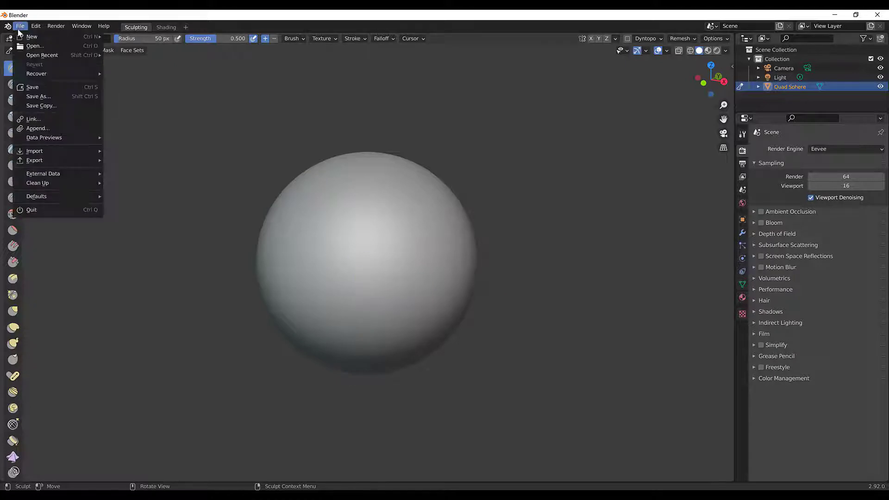
mouse_move(31, 38)
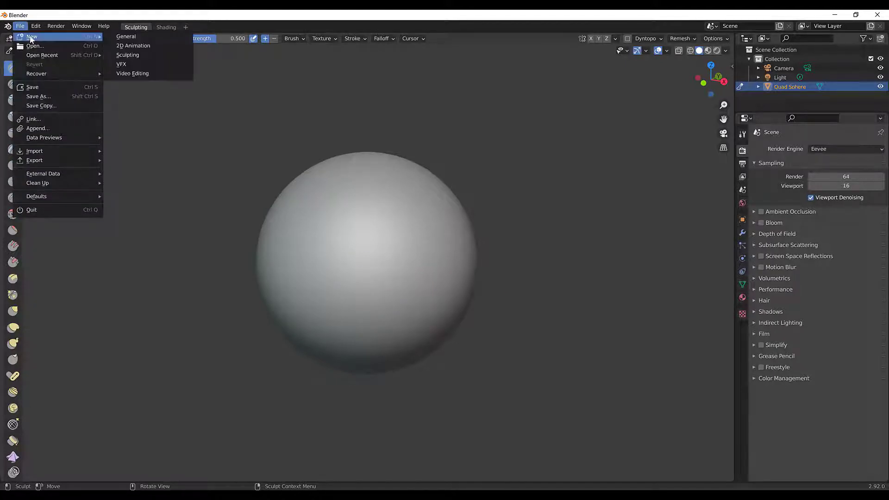
left_click(130, 54)
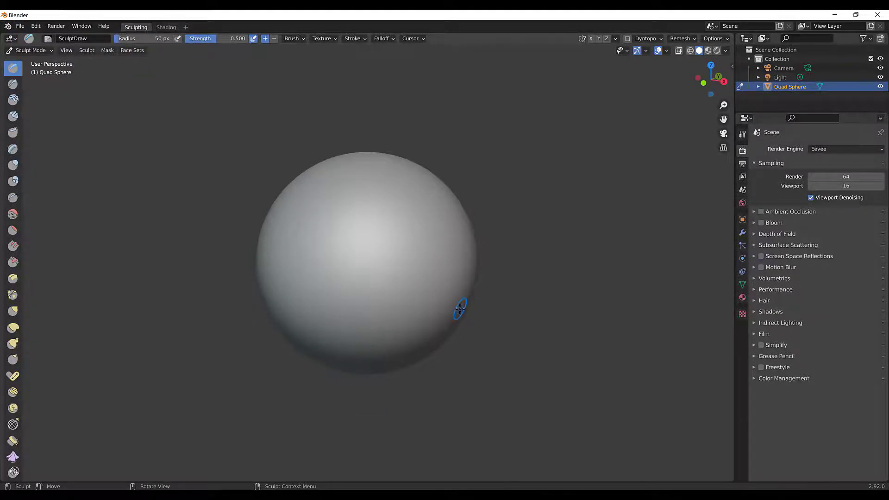
Step: Open the Preferences and review the Keymap settings, including the Tab for Pie Menu option
left_click(36, 26)
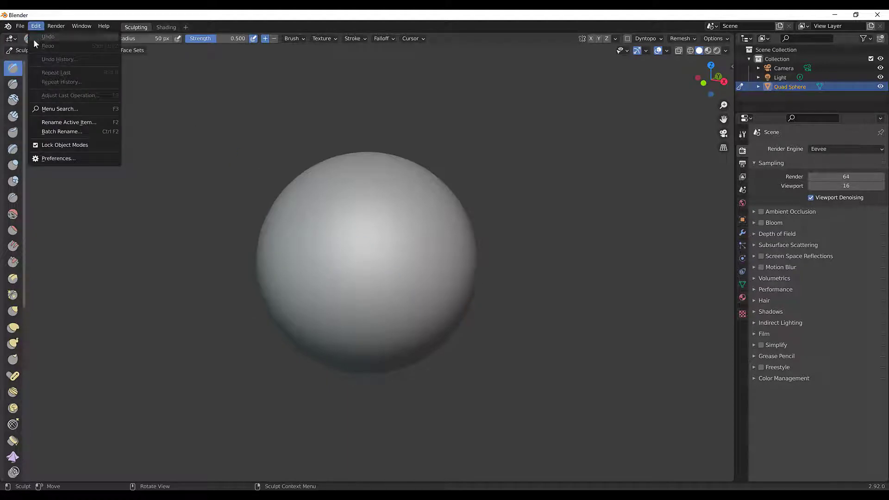
left_click(64, 156)
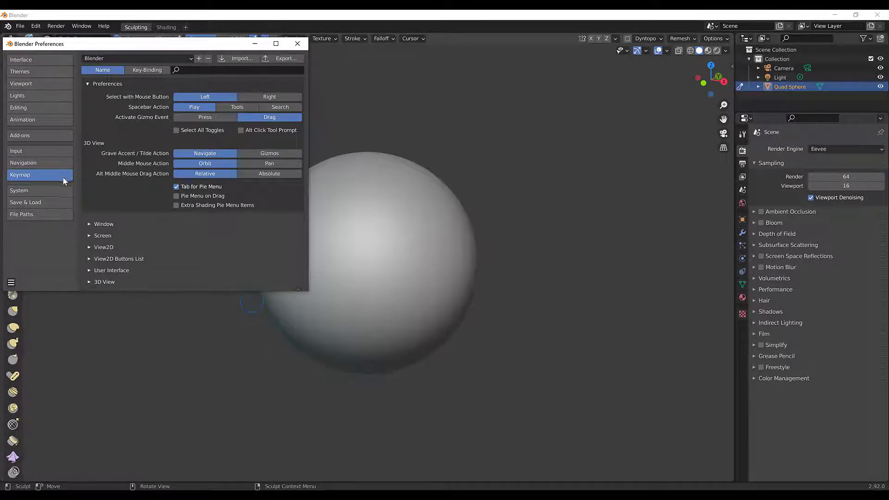
left_click(123, 330)
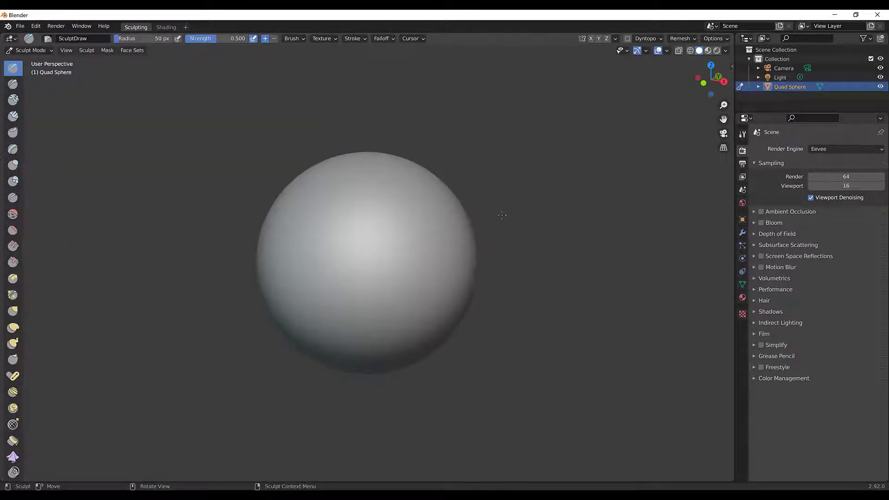
Step: Switch the sphere to Object Mode, try Sculpt Mode and Edit Mode in turn, and return to Sculpt Mode
key("ctrl+Tab")
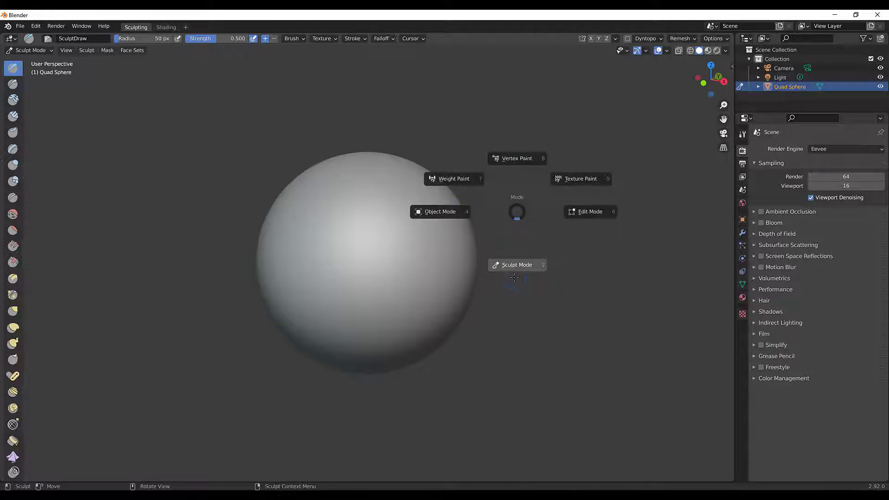
left_click(444, 212)
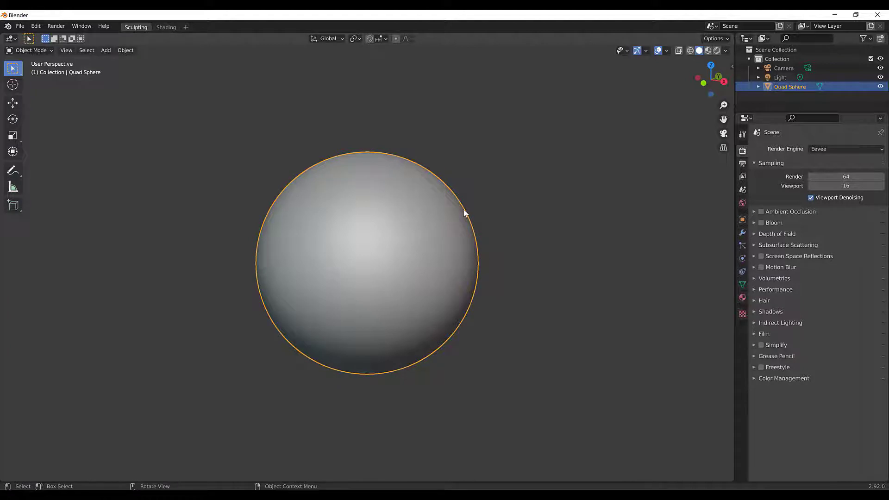
key("ctrl+Tab")
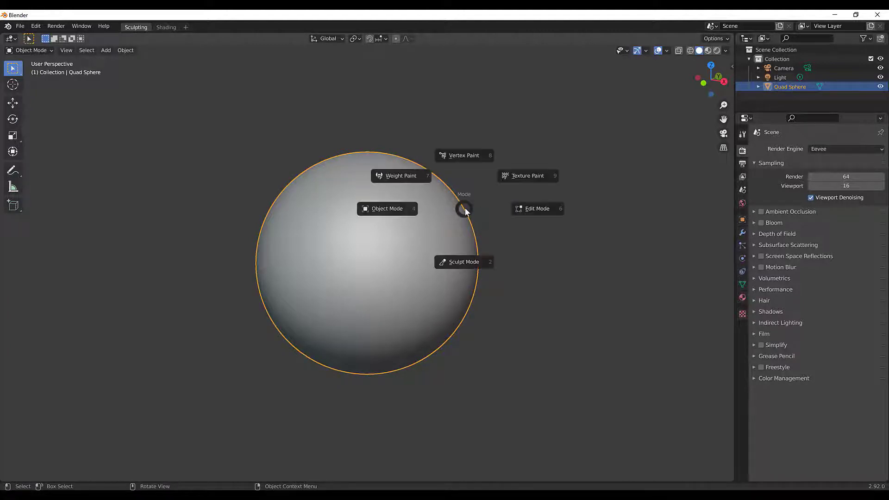
left_click(469, 259)
key("ctrl+Tab")
left_click(530, 238)
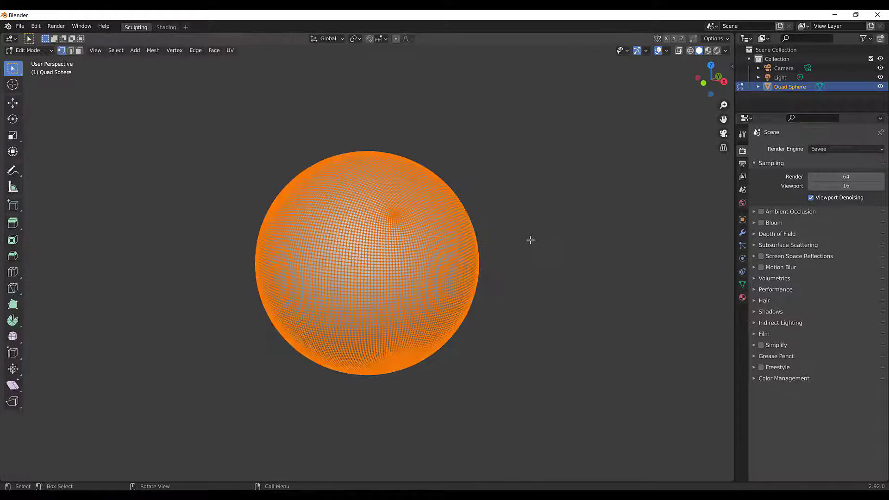
key("ctrl+Tab")
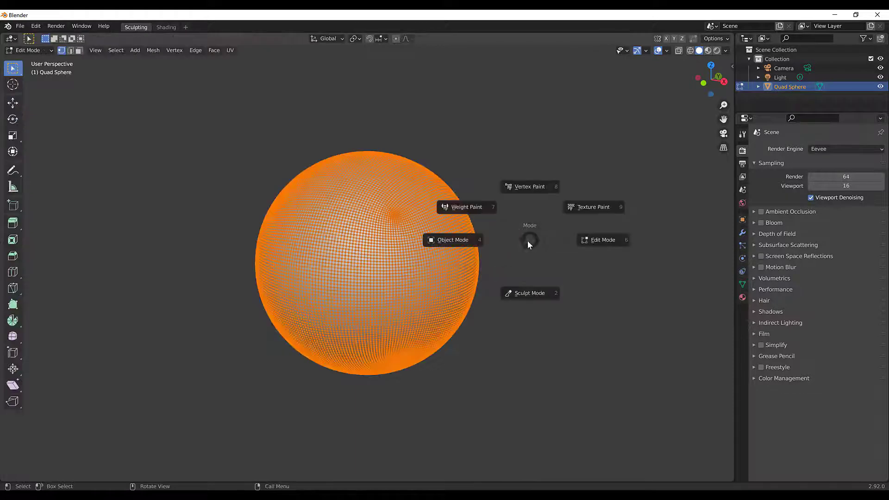
left_click(530, 293)
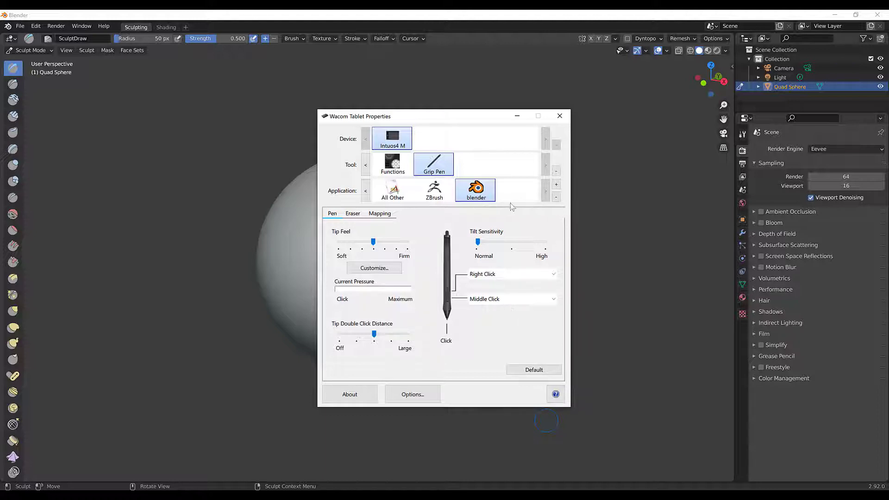
left_click(615, 237)
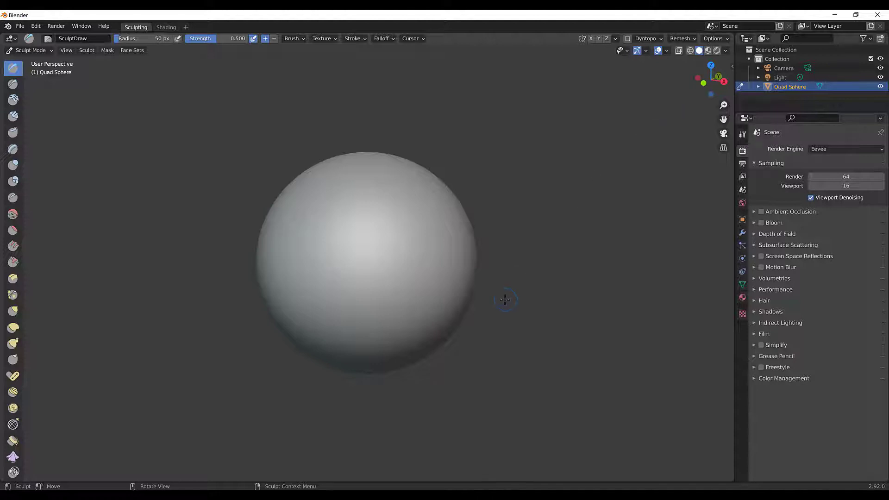
middle_click_drag(499, 298, 537, 271)
mouse_move(545, 219)
middle_mouse_down("shift")
mouse_move(544, 181)
mouse_move(473, 243)
mouse_move(590, 170)
mouse_move(568, 205)
mouse_move(543, 205)
mouse_move(528, 222)
mouse_move(529, 206)
mouse_move(542, 200)
mouse_move(545, 219)
mouse_move(546, 190)
mouse_move(548, 239)
mouse_move(542, 180)
mouse_move(540, 218)
mouse_move(536, 200)
middle_mouse_up("shift")
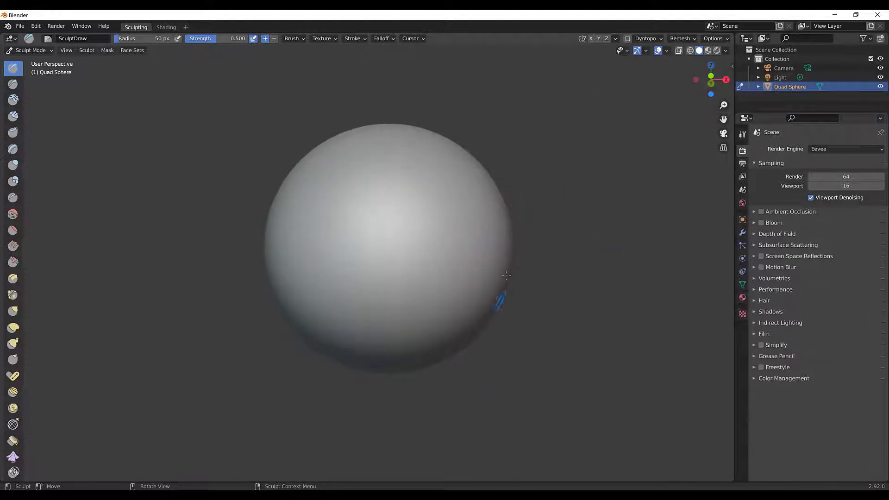
middle_click_drag(506, 276, 535, 234, "shift")
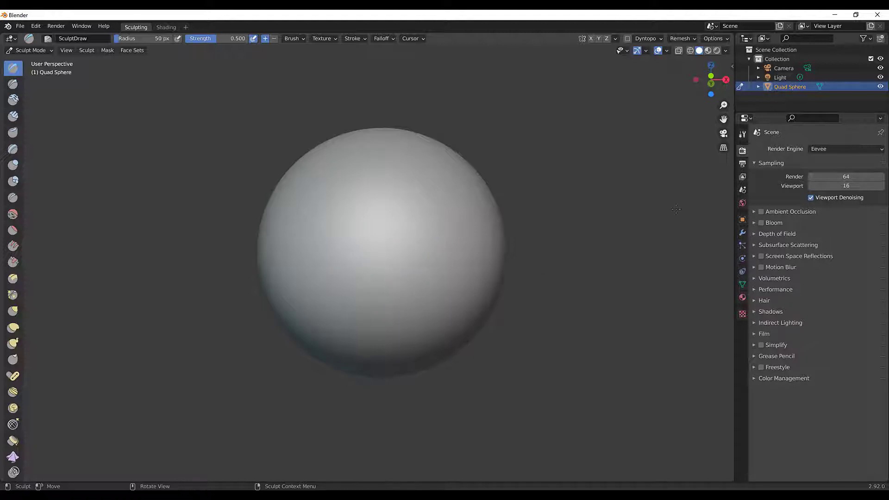
Step: Show the active tool's symmetry settings and enable mirroring on the X axis
left_click(743, 135)
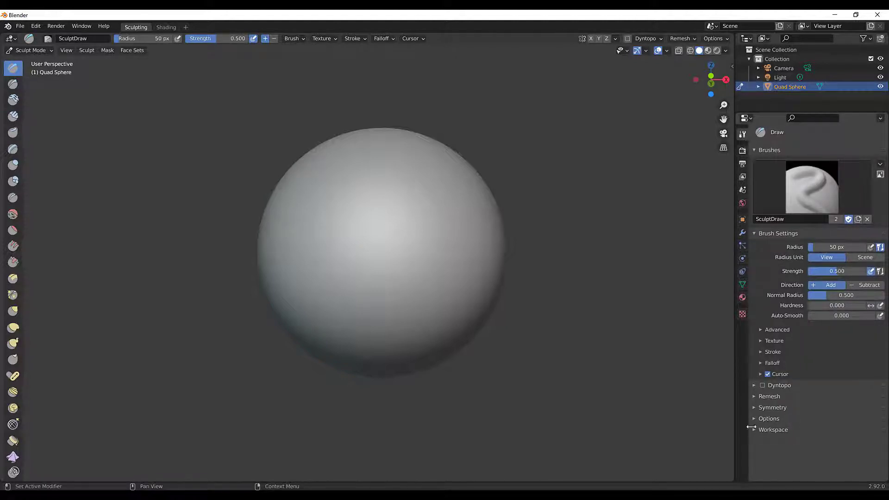
left_click(754, 407)
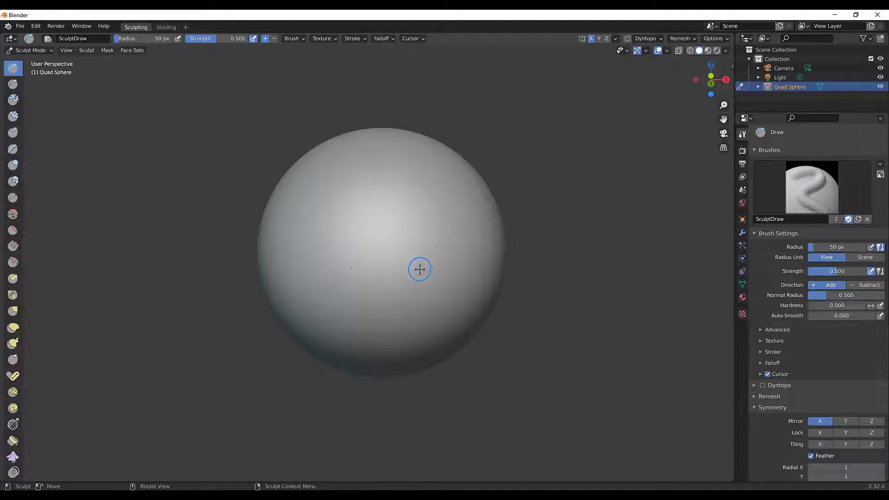
Step: Set the Draw brush radius to 169 px, test a mirrored stroke on the side of the sphere, and undo it
key("f")
left_click(458, 258)
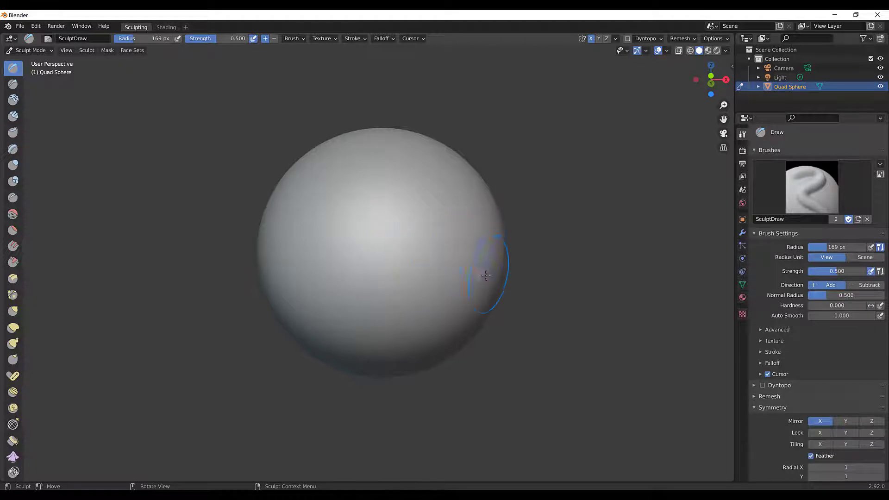
mouse_move(452, 236)
left_mouse_down()
mouse_move(468, 262)
mouse_move(469, 290)
left_mouse_up()
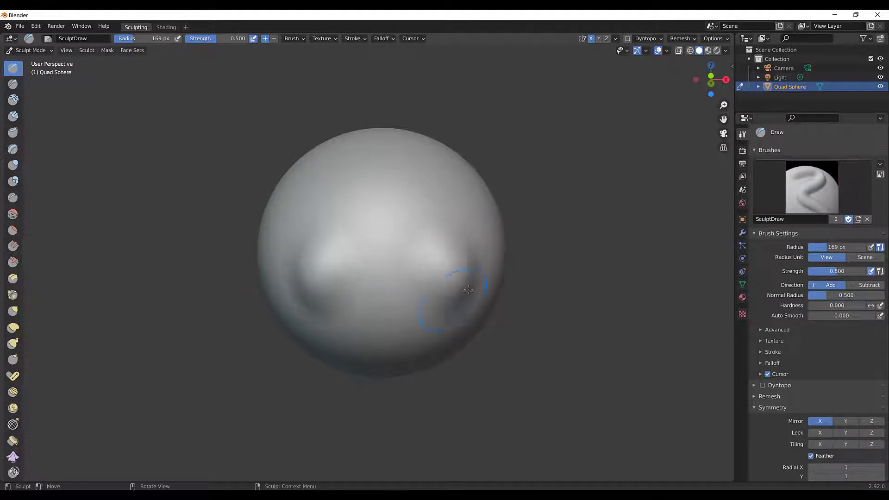
key("ctrl+z")
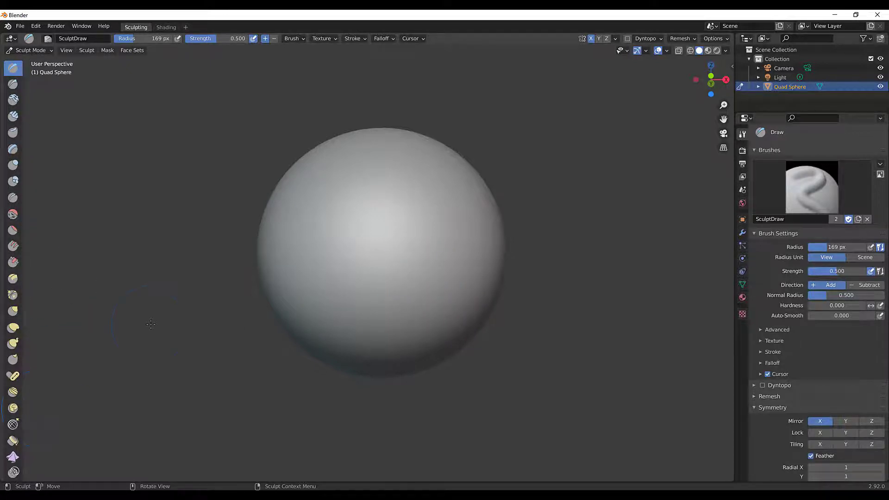
key("t")
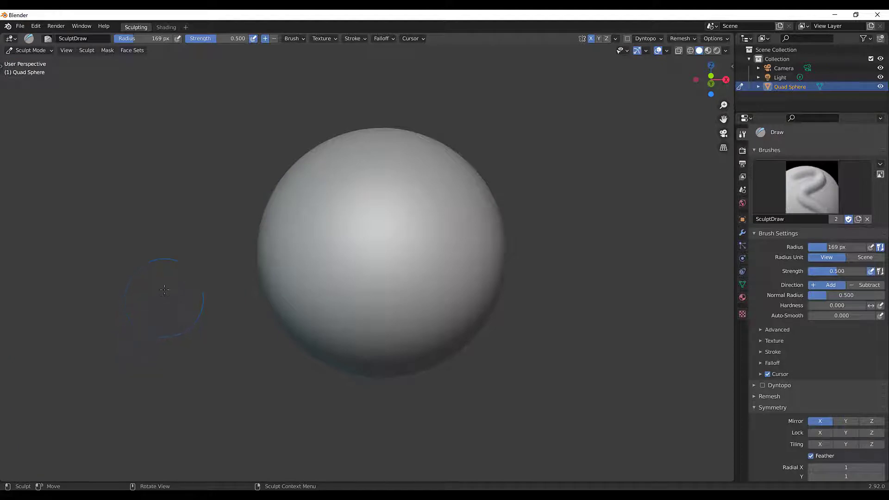
key("t")
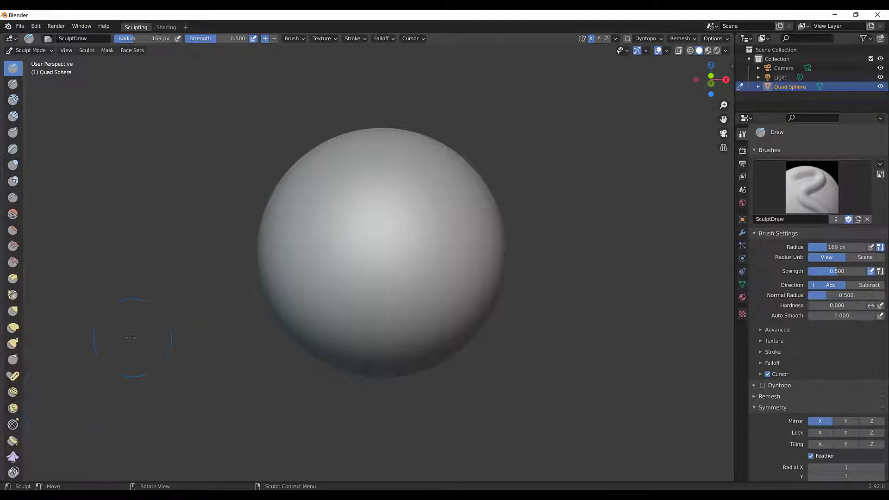
Step: Select the Grab brush and enlarge its radius to 473 px
key("g")
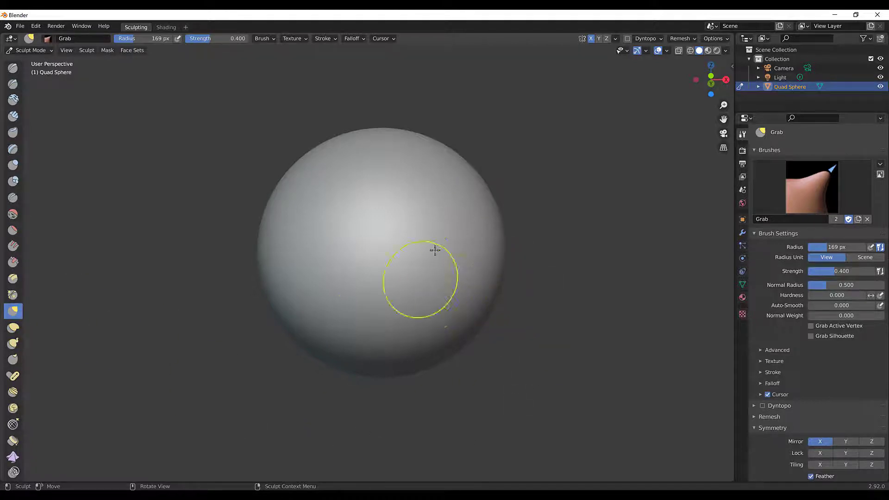
key("f")
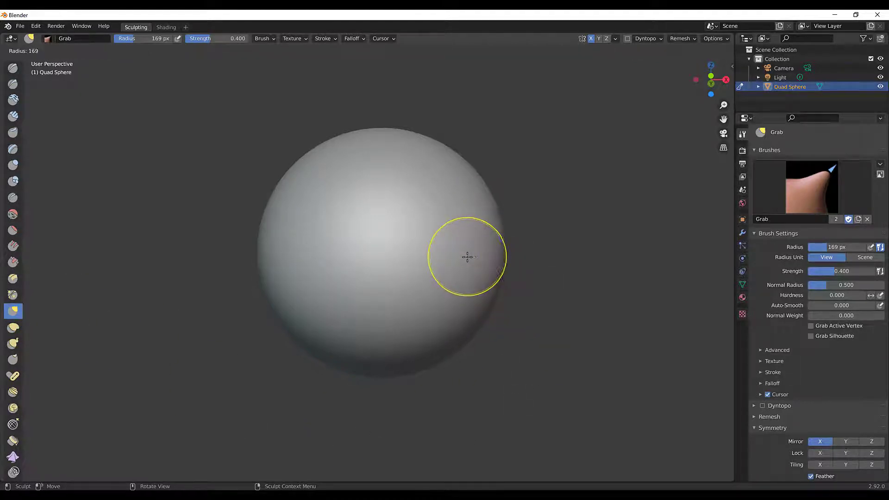
left_click(546, 246)
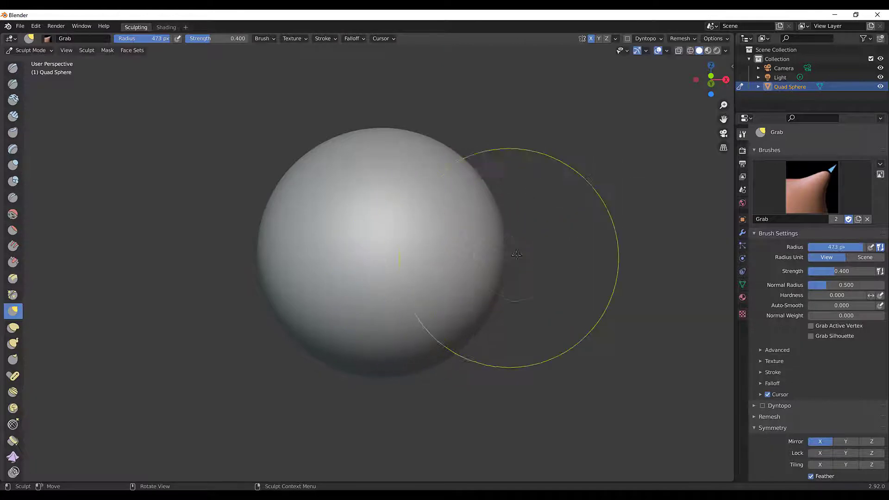
Step: Push both sides of the sphere inward symmetrically with the Grab brush
mouse_move(495, 257)
left_mouse_down()
mouse_move(465, 256)
mouse_move(476, 248)
left_mouse_up()
mouse_move(478, 249)
middle_mouse_down()
mouse_move(514, 265)
mouse_move(477, 276)
middle_mouse_up()
mouse_move(477, 275)
left_mouse_down()
mouse_move(493, 264)
mouse_move(479, 266)
left_mouse_up()
mouse_move(479, 267)
middle_mouse_down()
mouse_move(468, 264)
mouse_move(476, 264)
mouse_move(533, 352)
mouse_move(379, 341)
mouse_move(463, 336)
mouse_move(106, 116)
middle_mouse_up()
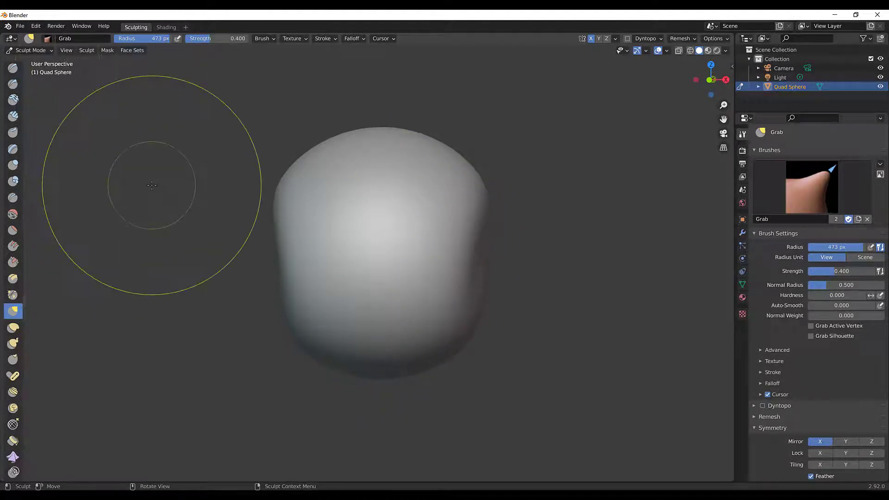
Step: Switch the view to orthographic and push the sides of the form further inward with the Grab brush
key("KP_5")
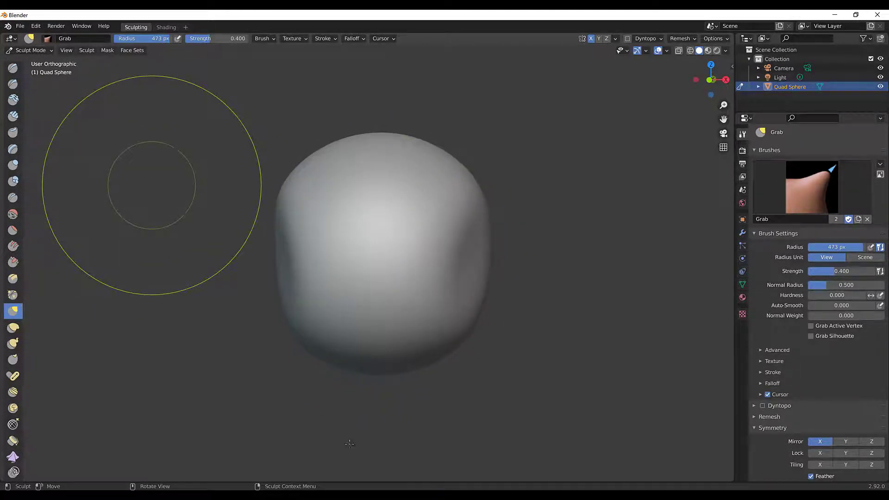
middle_click_drag(495, 297, 508, 303)
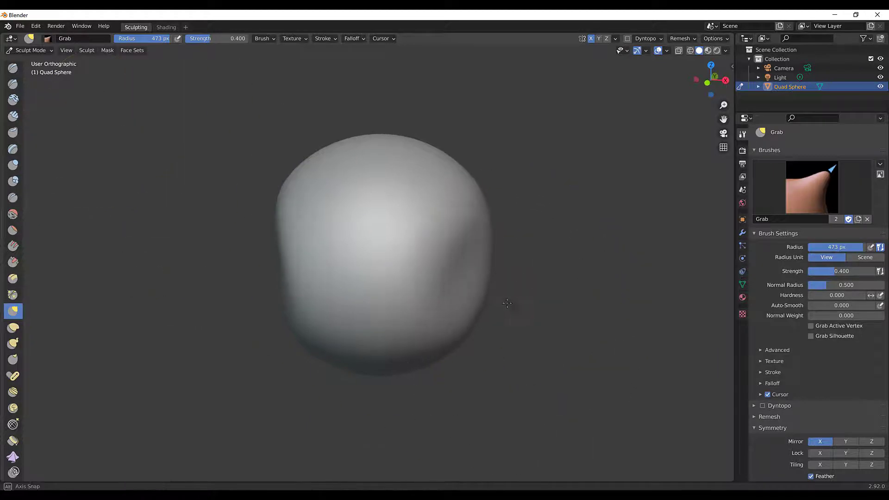
mouse_move(491, 250)
left_mouse_down()
mouse_move(468, 258)
mouse_move(453, 275)
left_mouse_up()
mouse_move(460, 274)
middle_mouse_down()
mouse_move(485, 263)
mouse_move(398, 235)
mouse_move(412, 246)
mouse_move(403, 263)
mouse_move(463, 208)
middle_mouse_up()
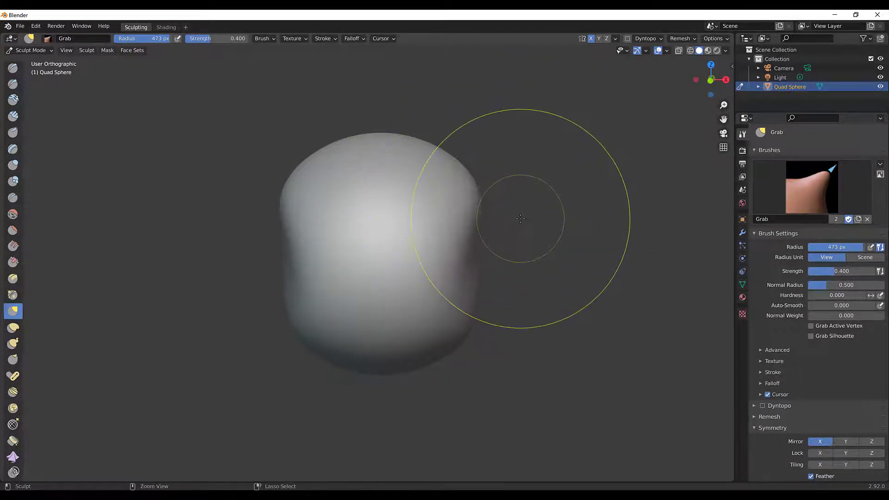
Step: Undo all the Grab strokes made on the sphere
key("ctrl+z")
key("ctrl+z")
key("ctrl+z")
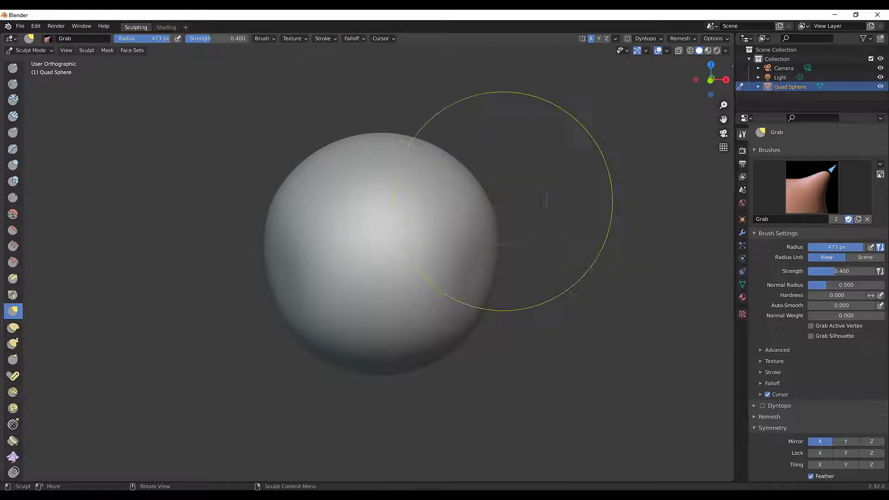
Step: Switch the sphere to Object Mode and deselect all objects
middle_click_drag(248, 159, 209, 199)
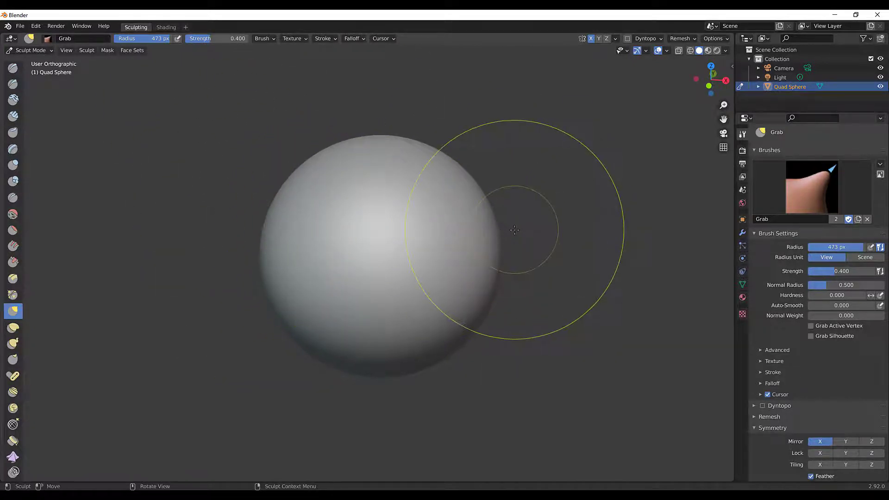
key("ctrl+Tab")
left_click(423, 228)
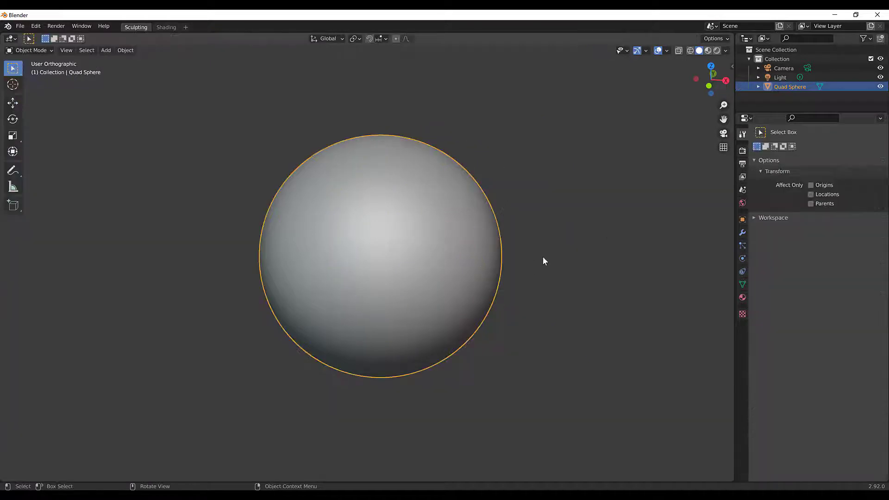
middle_click_drag(576, 256, 574, 272)
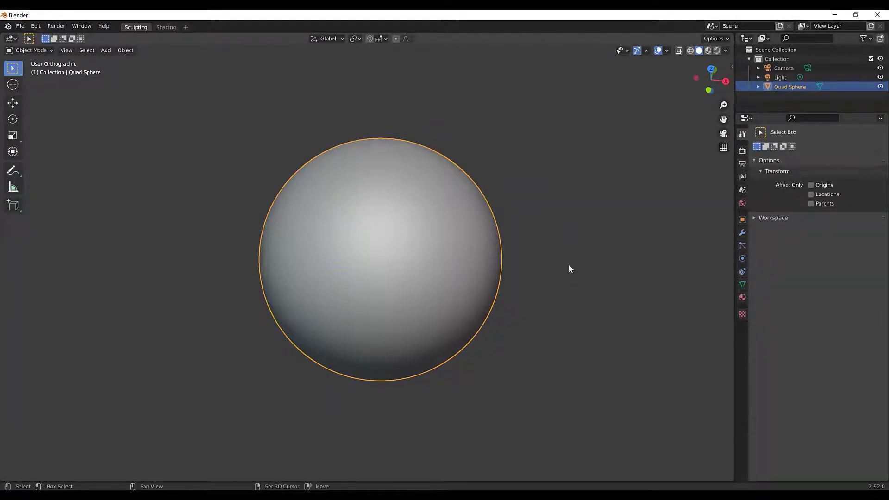
key("shift+a")
key("alt+a")
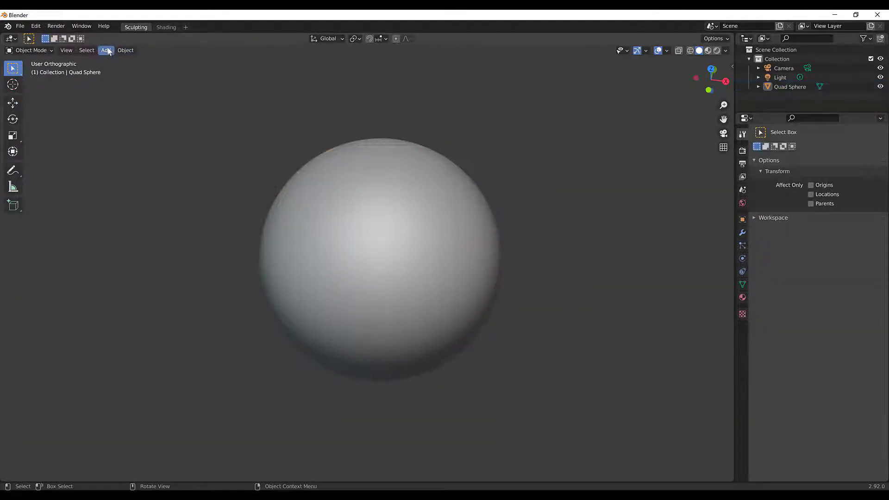
Step: Add a cube mesh to the scene and move it along the Y axis away from the sphere
left_click(108, 51)
mouse_move(117, 64)
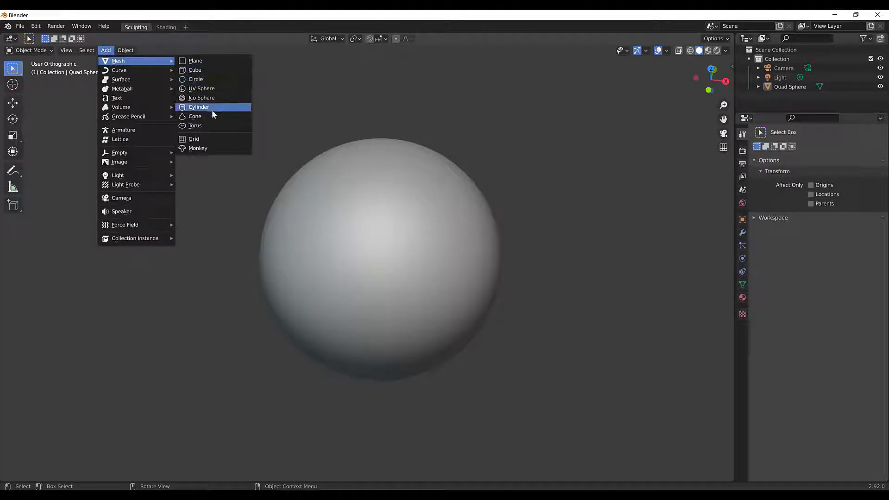
left_click(208, 70)
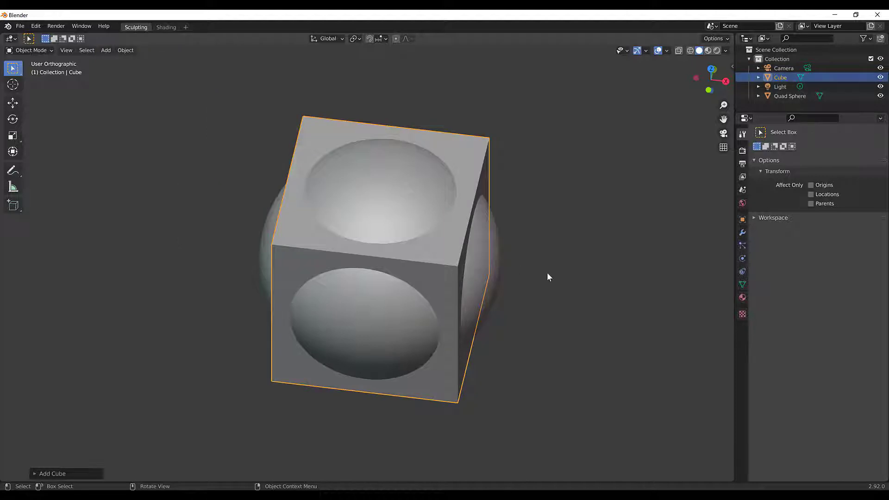
middle_click_drag(546, 272, 529, 291)
left_click(13, 103)
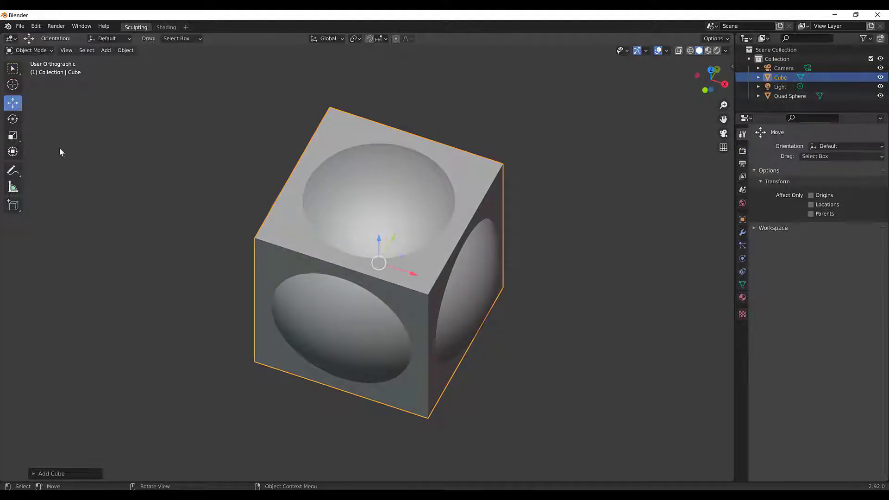
left_click_drag(402, 227, 391, 85)
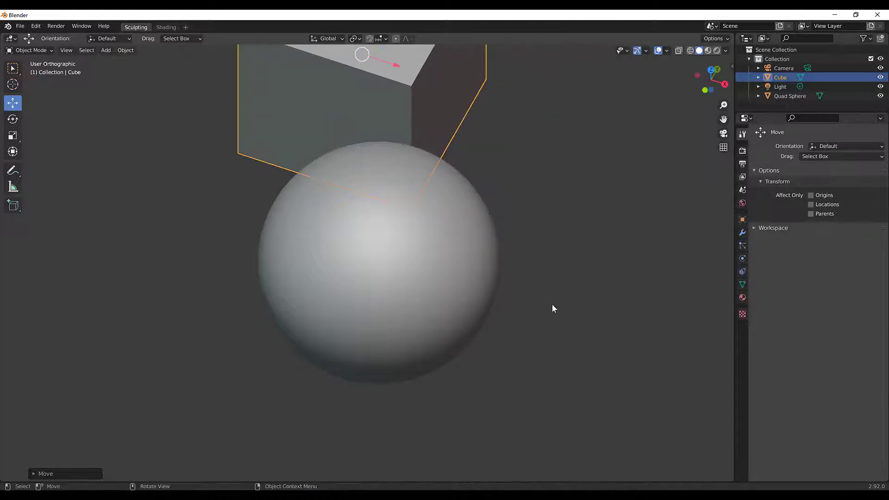
Step: Switch the view to perspective and move the cube along the X axis out from behind the sphere
middle_click_drag(552, 304, 567, 240)
left_click(612, 197)
middle_click_drag(612, 196, 581, 257)
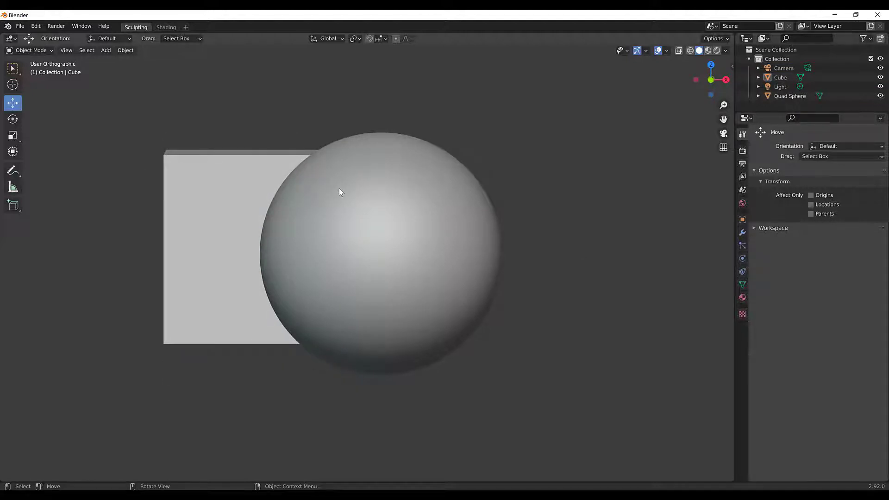
key("KP_5")
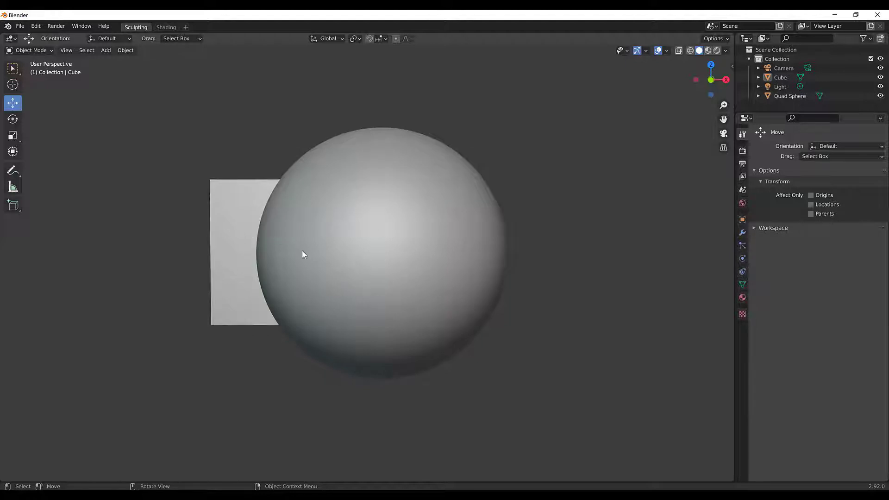
left_click(241, 250)
left_click_drag(337, 253, 219, 264)
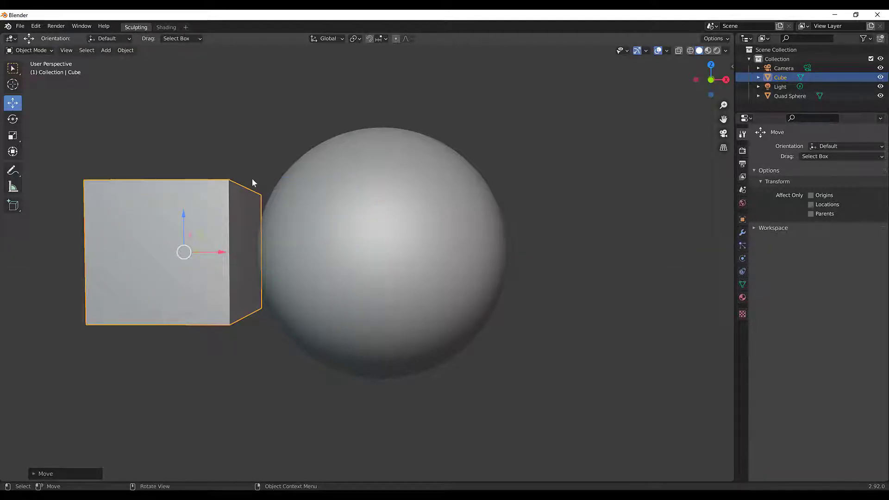
Step: Compare how the cube and sphere look in orthographic and perspective view from slightly different angles
key("KP_5")
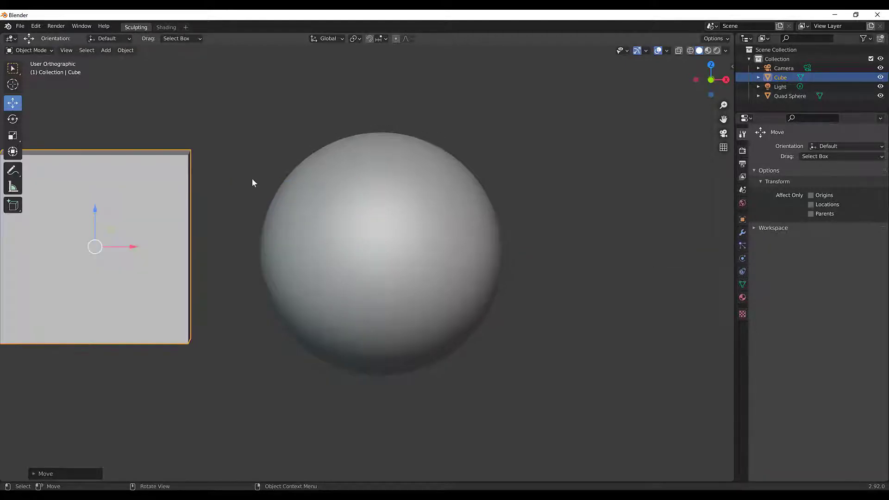
scroll(554, 257, "down", 2)
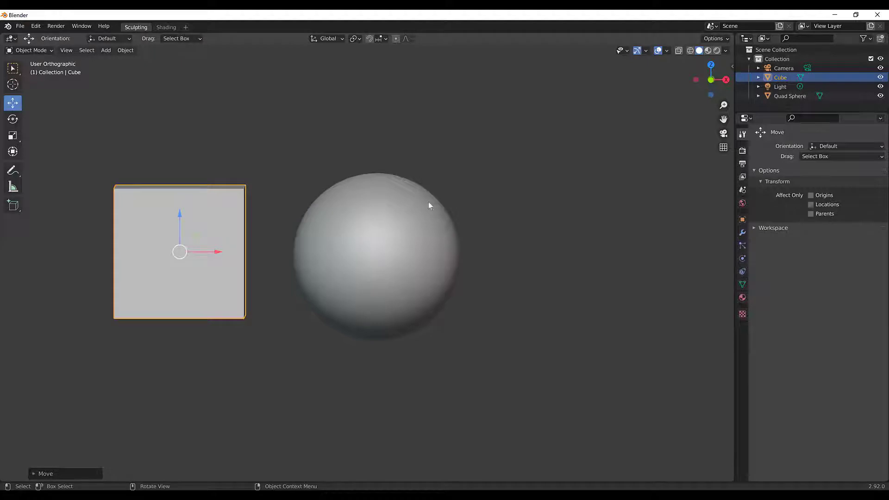
middle_click_drag(454, 194, 351, 204)
middle_click_drag(375, 159, 367, 184)
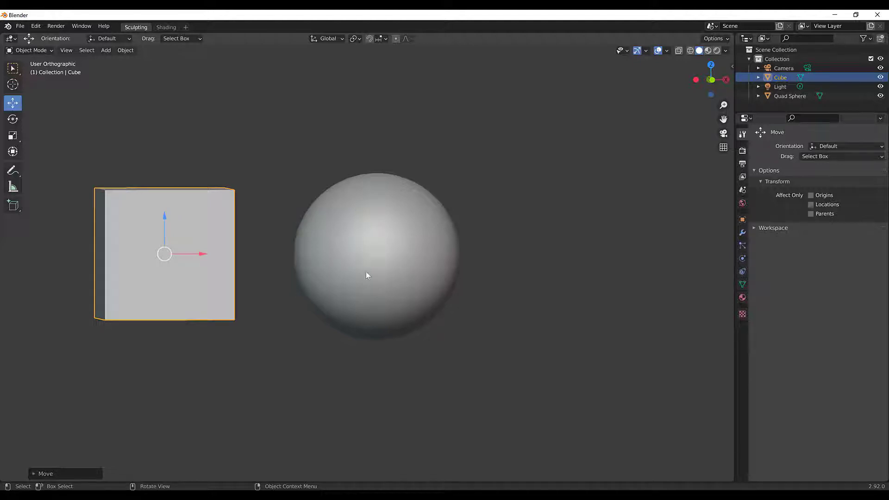
middle_click_drag(366, 257, 364, 261)
key("KP_5")
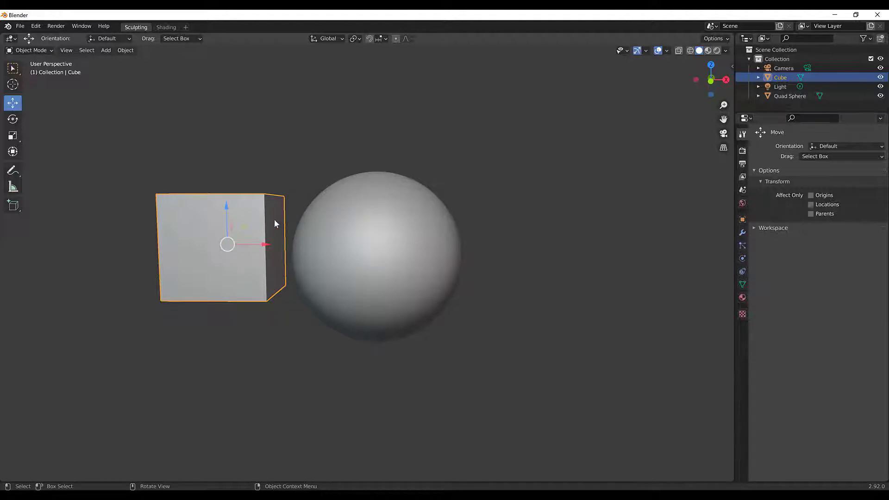
Step: Delete the cube and put the sphere back into Sculpt Mode
key("Delete")
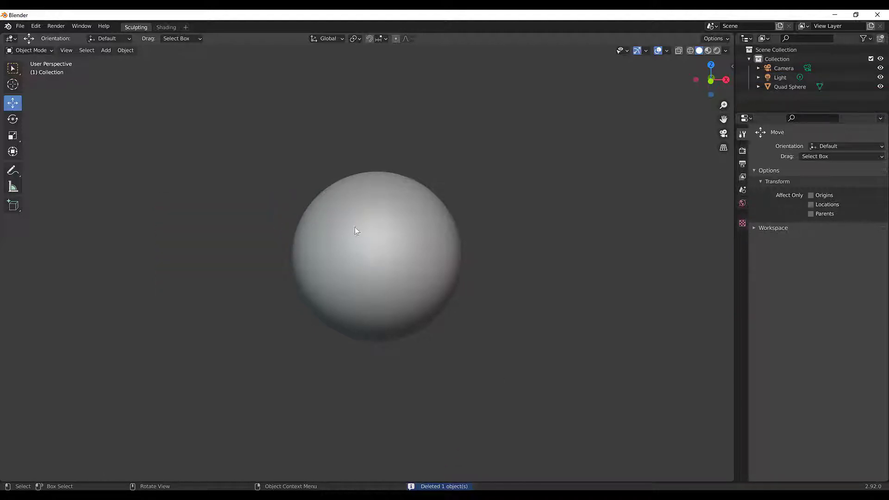
left_click(385, 275)
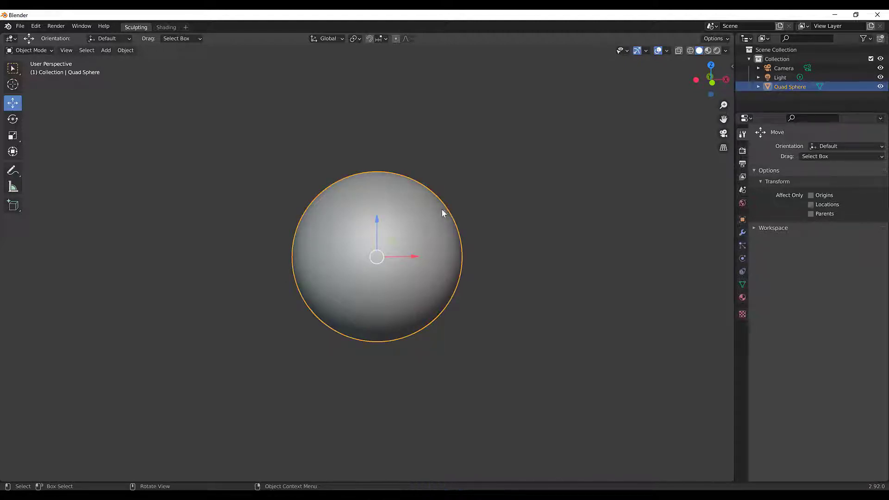
key("ctrl+Tab")
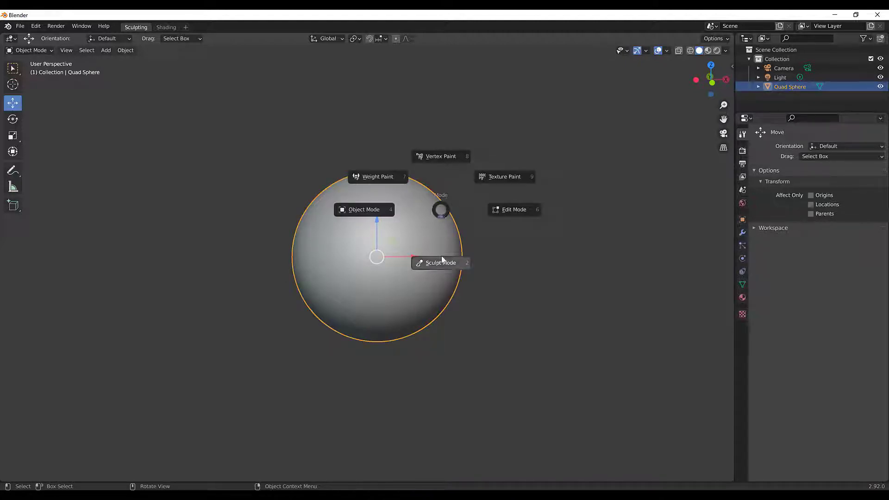
left_click(442, 261)
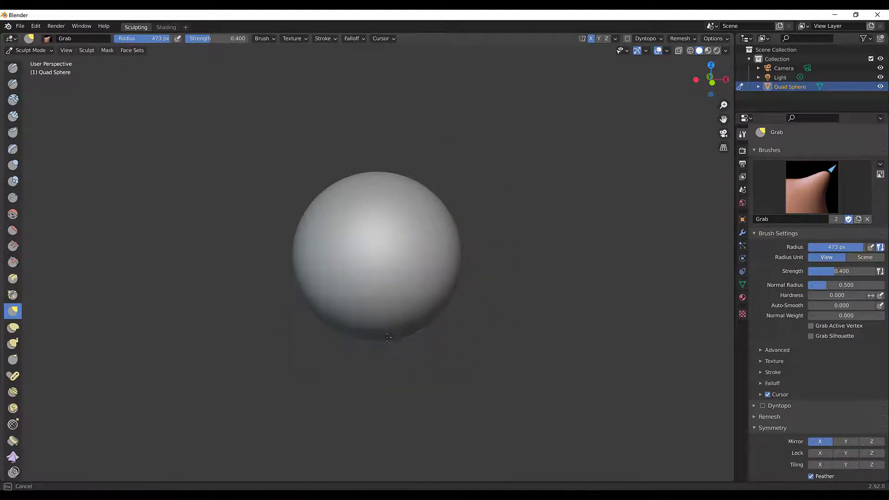
Step: Pull the sphere's underside down and narrow its upper sides symmetrically with the Grab brush to form an elongated head shape
mouse_move(387, 338)
left_mouse_down()
mouse_move(389, 366)
mouse_move(410, 372)
mouse_move(416, 407)
mouse_move(469, 303)
mouse_move(474, 254)
mouse_move(445, 267)
mouse_move(425, 370)
mouse_move(407, 369)
mouse_move(428, 370)
left_mouse_up()
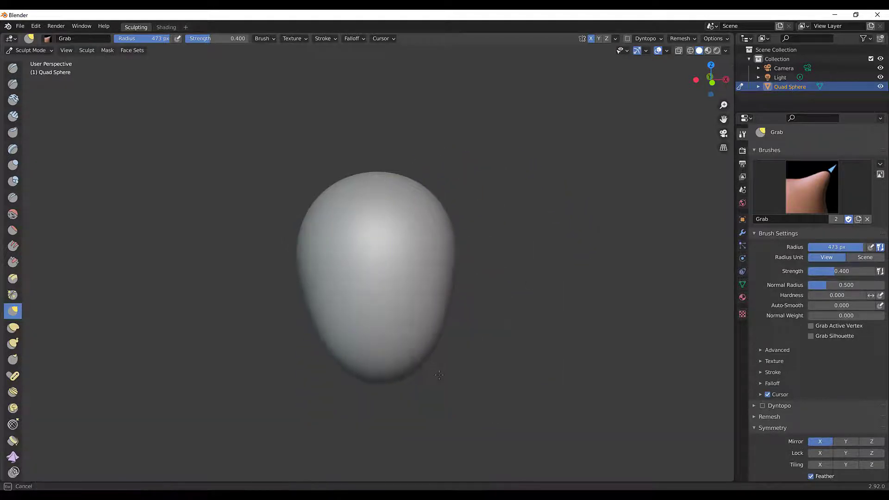
left_click_drag(496, 258, 410, 174)
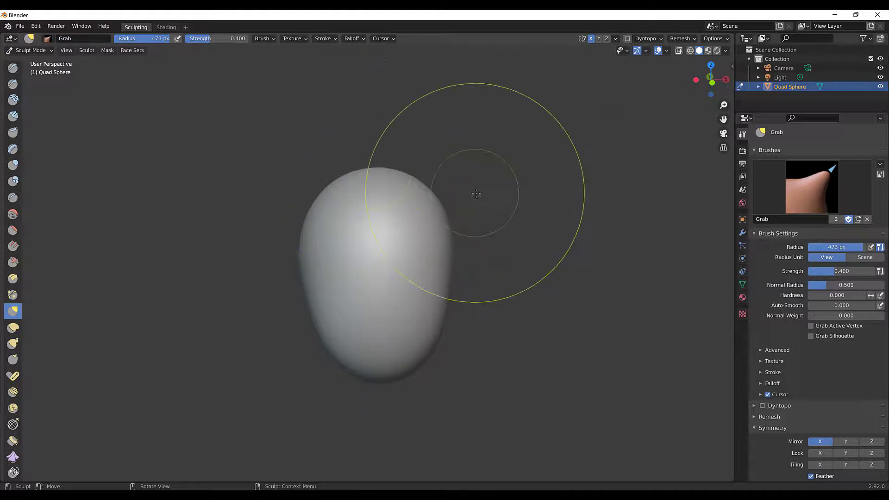
mouse_move(468, 180)
middle_mouse_down()
mouse_move(429, 310)
mouse_move(423, 258)
mouse_move(404, 254)
mouse_move(343, 381)
mouse_move(318, 371)
mouse_move(298, 319)
mouse_move(273, 319)
mouse_move(311, 336)
mouse_move(323, 317)
middle_mouse_up()
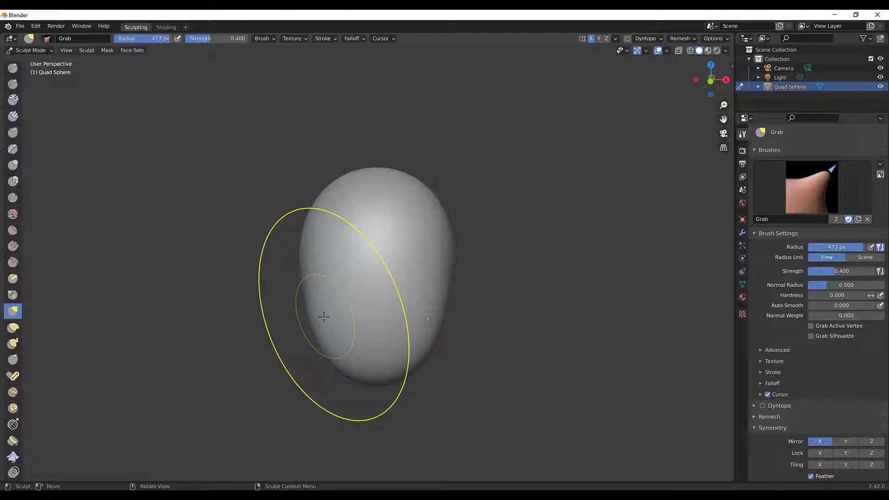
Step: Set the Grab brush radius to 386 px and push the sides of the head shape inward in orthographic view
key("KP_5")
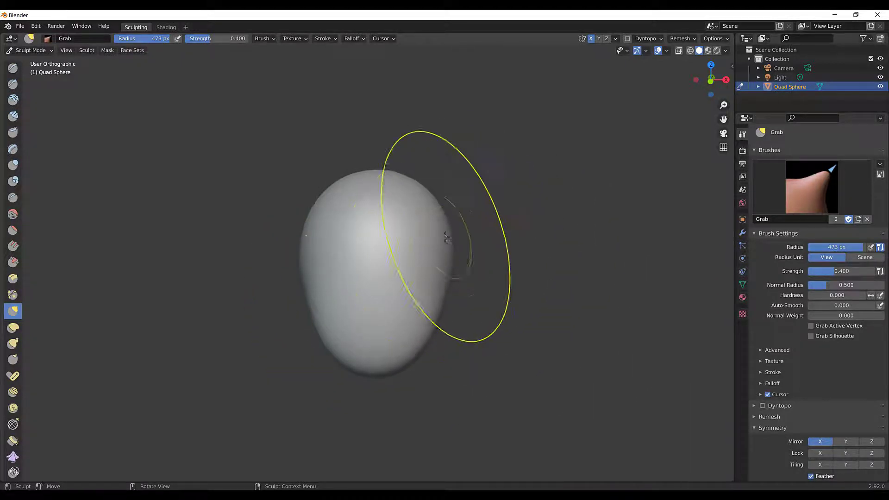
key("KP_5")
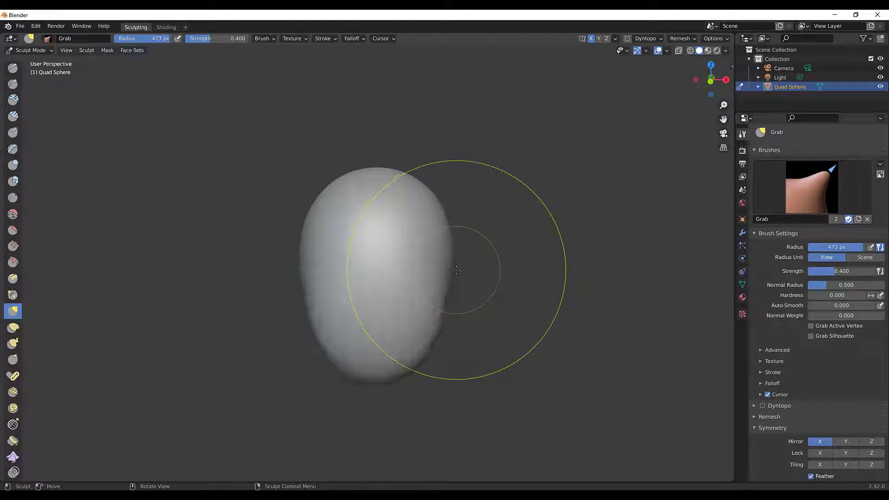
key("KP_5")
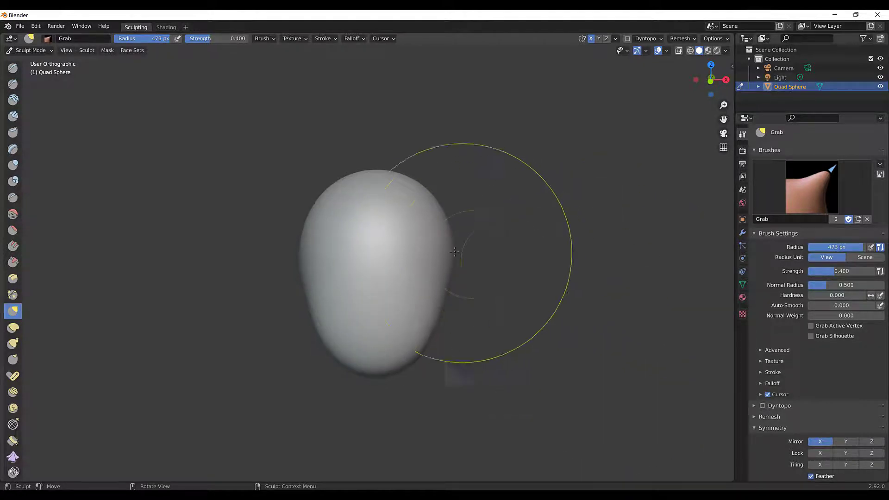
key("f")
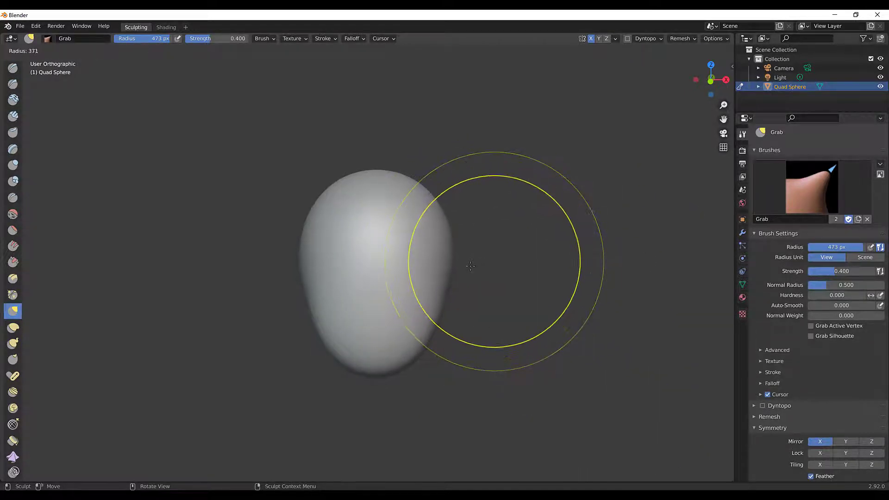
left_click(469, 264)
mouse_move(452, 272)
left_mouse_down()
mouse_move(440, 258)
mouse_move(412, 324)
left_mouse_up()
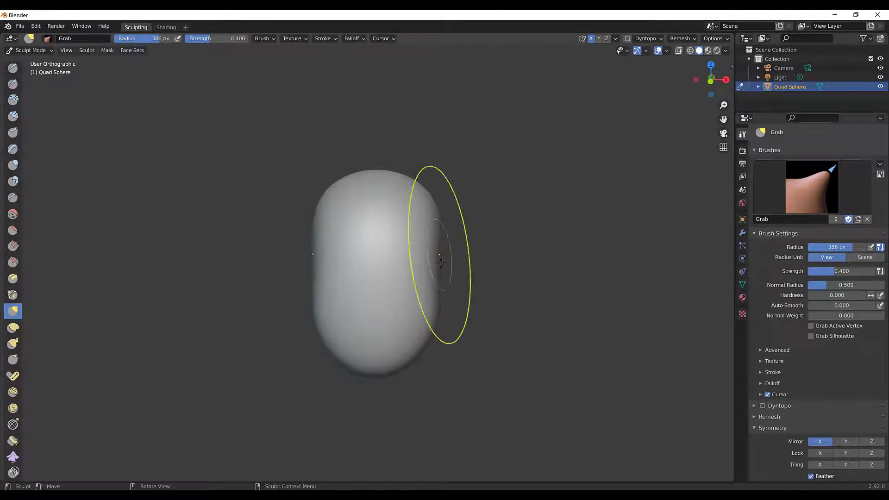
Step: Refine the head shape from the side and front with the Grab brush, filling out the crown and chin
middle_click_drag(453, 321, 358, 278)
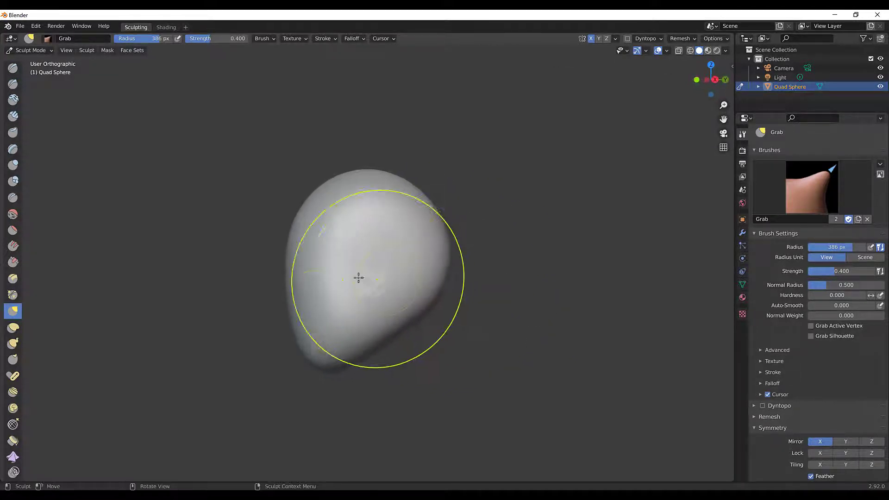
middle_click_drag(320, 194, 316, 198)
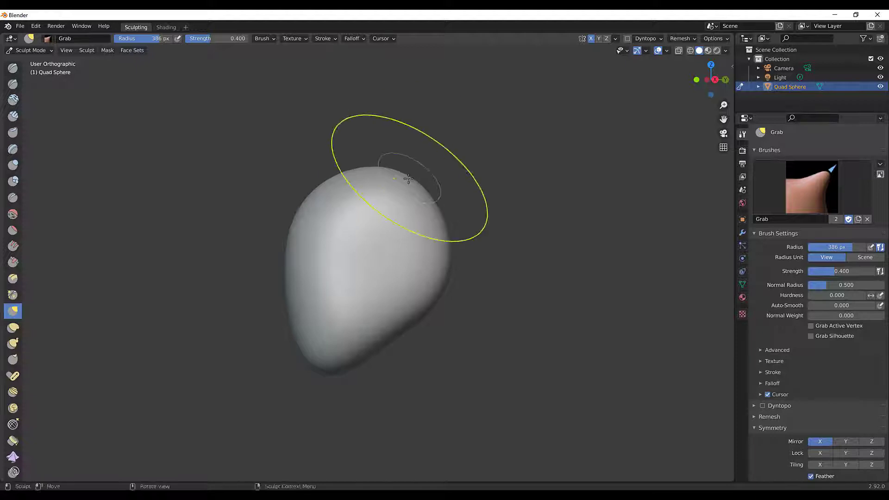
middle_click_drag(335, 264, 410, 264)
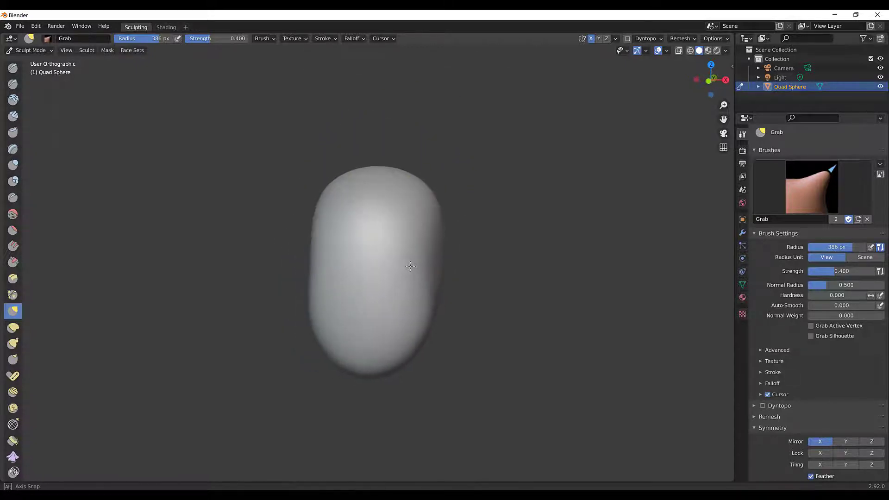
middle_click_drag(431, 324, 408, 317)
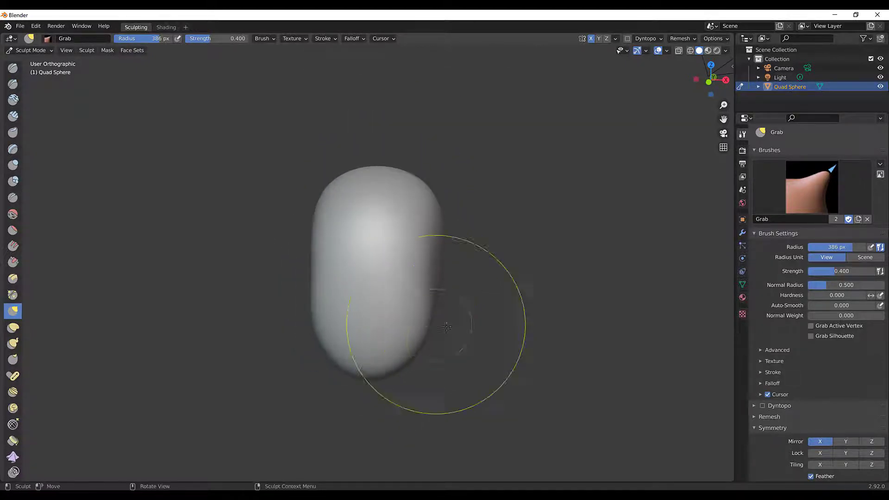
mouse_move(470, 287)
middle_mouse_down()
mouse_move(443, 241)
mouse_move(293, 323)
middle_mouse_up()
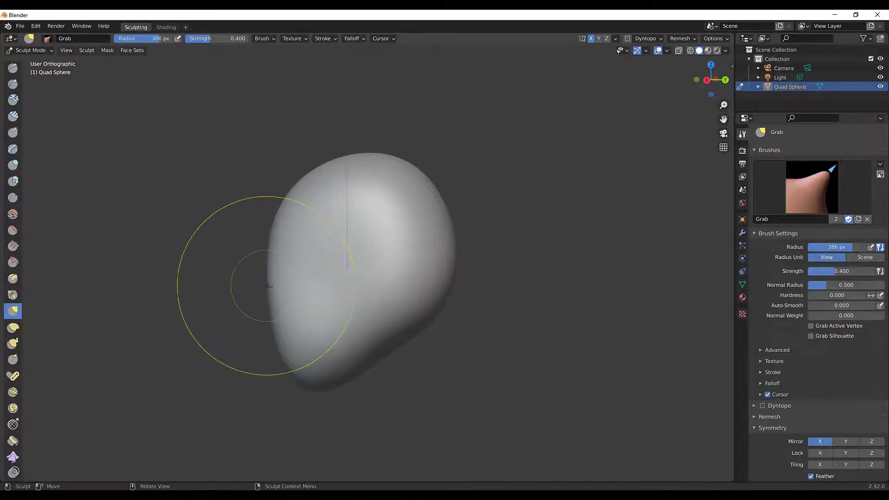
mouse_move(268, 278)
middle_mouse_down()
mouse_move(333, 331)
mouse_move(387, 354)
mouse_move(352, 369)
mouse_move(452, 278)
middle_mouse_up()
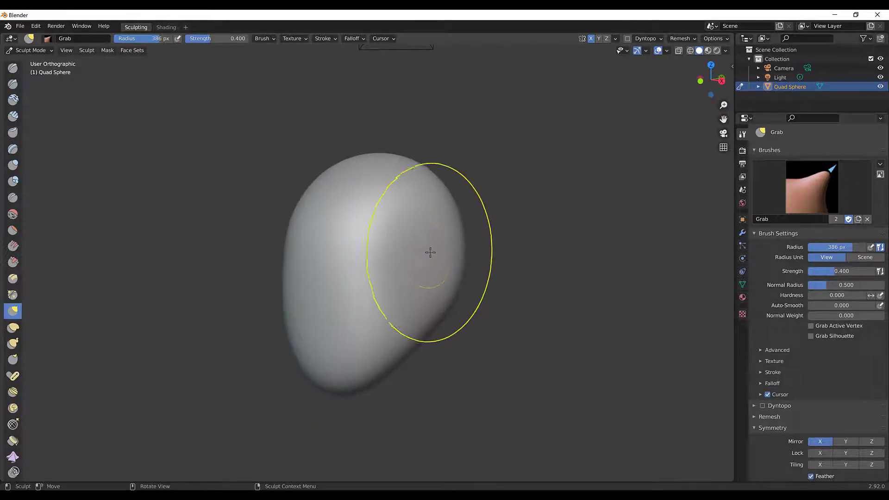
mouse_move(426, 248)
middle_mouse_down()
mouse_move(363, 243)
mouse_move(321, 195)
mouse_move(412, 252)
mouse_move(467, 258)
middle_mouse_up()
Step: Switch the head shape to Object Mode and add a cylinder mesh at its centre
key("ctrl+Tab")
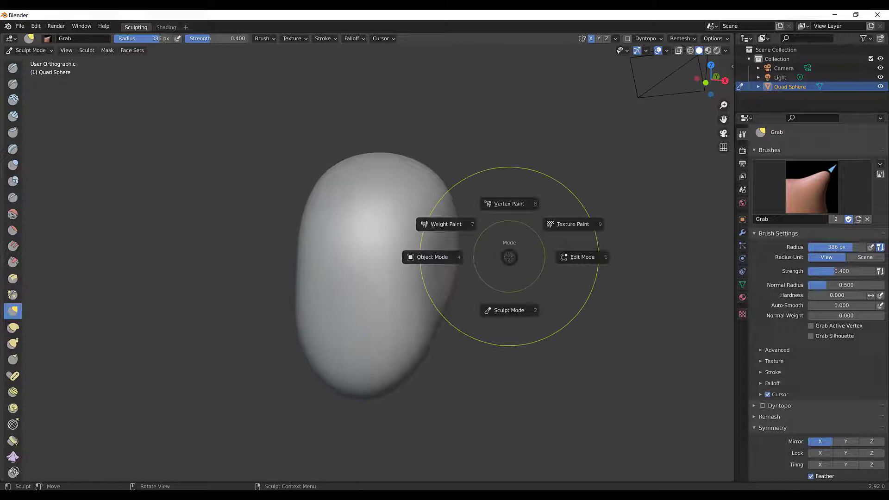
left_click(428, 255)
middle_click_drag(499, 230, 462, 210)
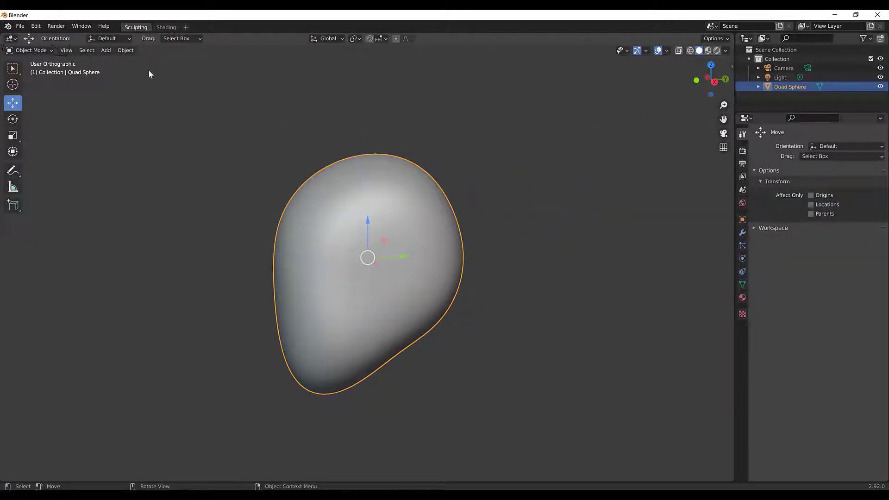
left_click(105, 51)
mouse_move(125, 64)
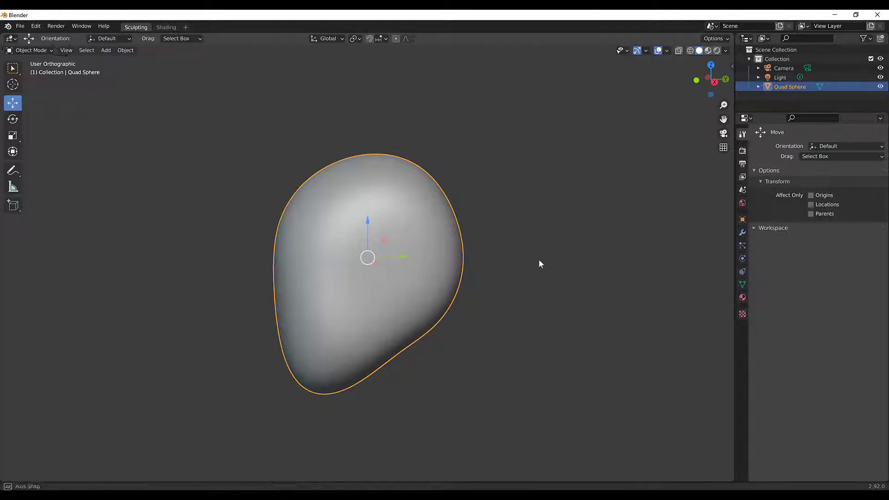
middle_click_drag(538, 259, 524, 252)
key("shift+a")
mouse_move(517, 254)
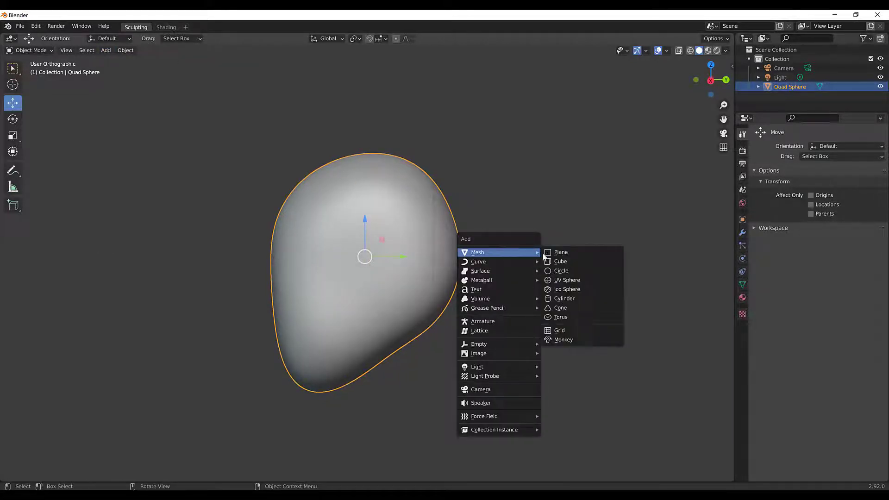
left_click(566, 298)
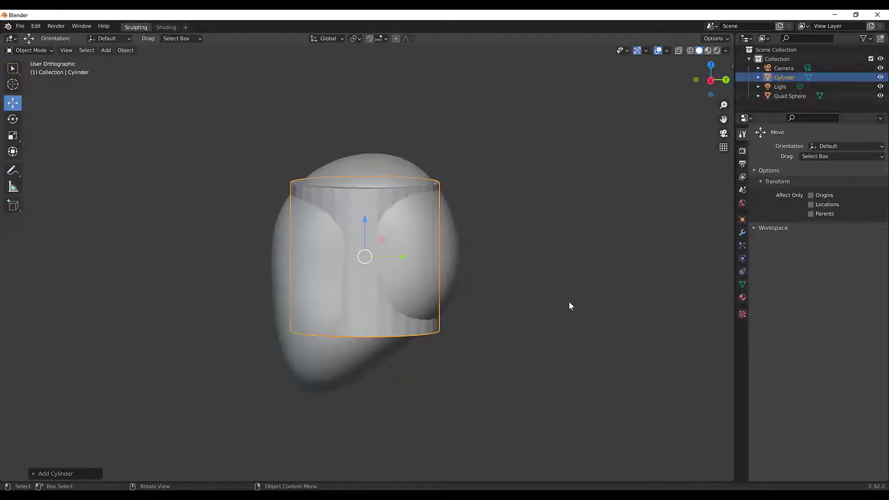
middle_click_drag(481, 253, 455, 307)
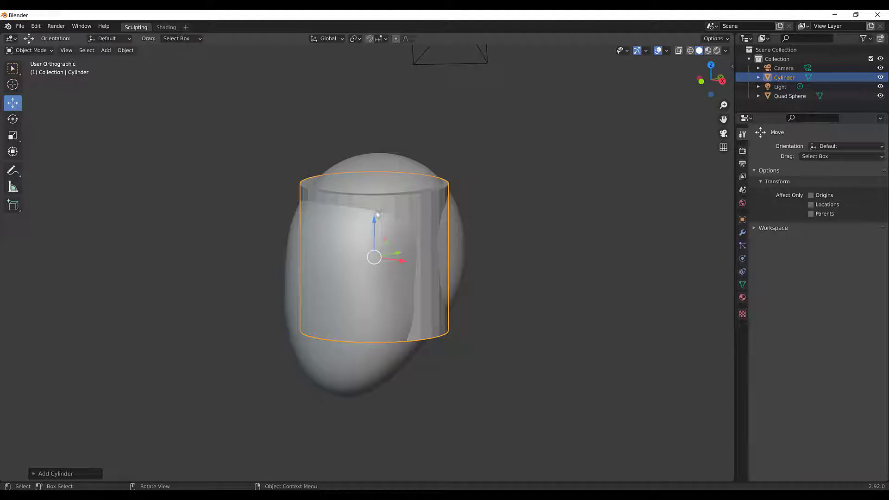
Step: Move the cylinder down and toward the back of the head shape to place it where the neck starts
left_click_drag(377, 214, 393, 301)
middle_click_drag(471, 290, 400, 340)
left_click_drag(401, 342, 463, 299)
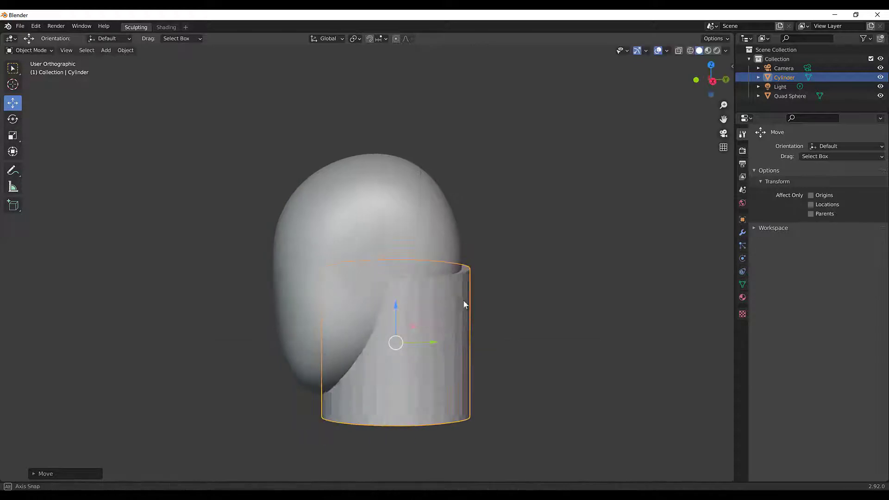
middle_click_drag(463, 299, 399, 326)
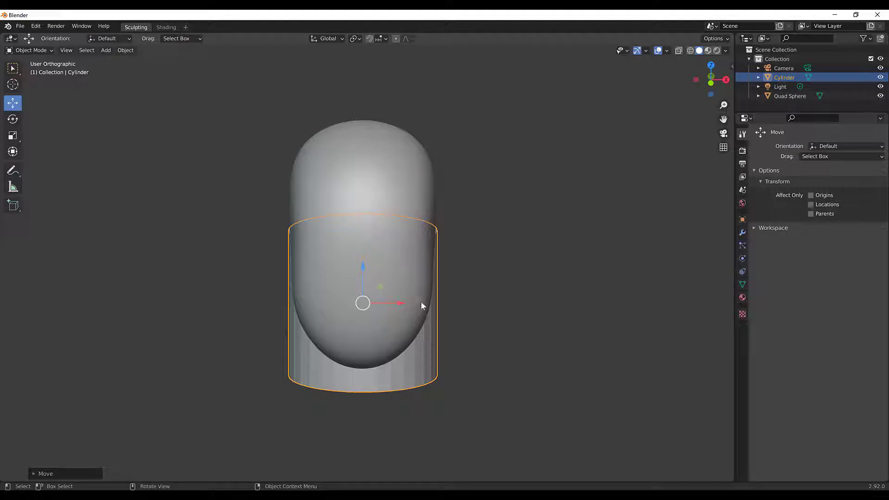
left_click_drag(373, 306, 528, 219)
key("x")
right_click(543, 235)
middle_click_drag(544, 235, 416, 304)
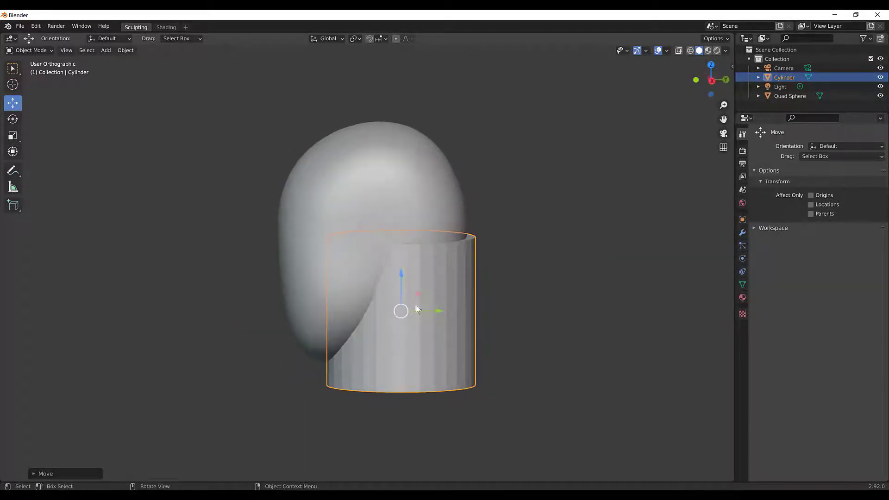
Step: Move the cylinder straight down along the Z axis so that only its upper part overlaps the head shape
middle_click_drag(532, 226, 535, 238)
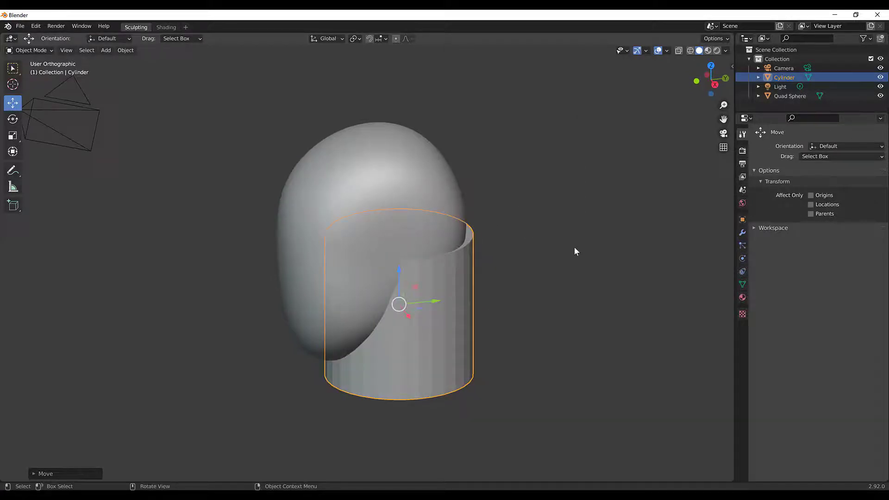
key("g")
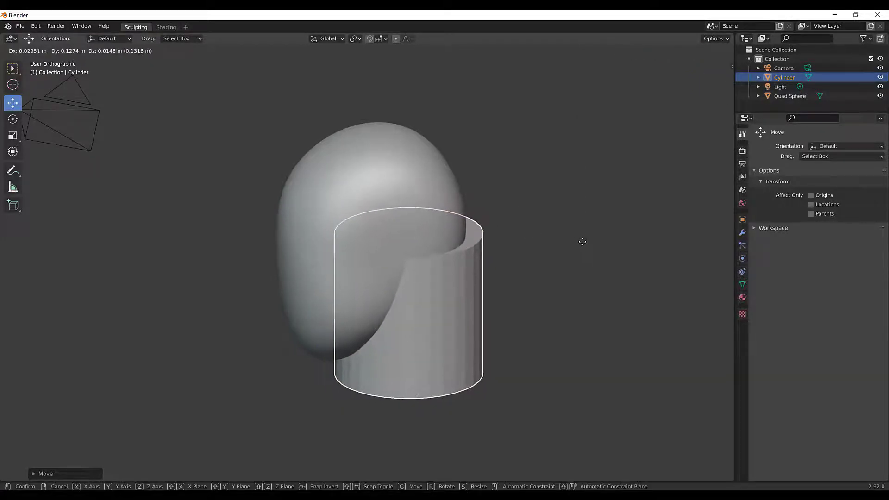
left_click(560, 320)
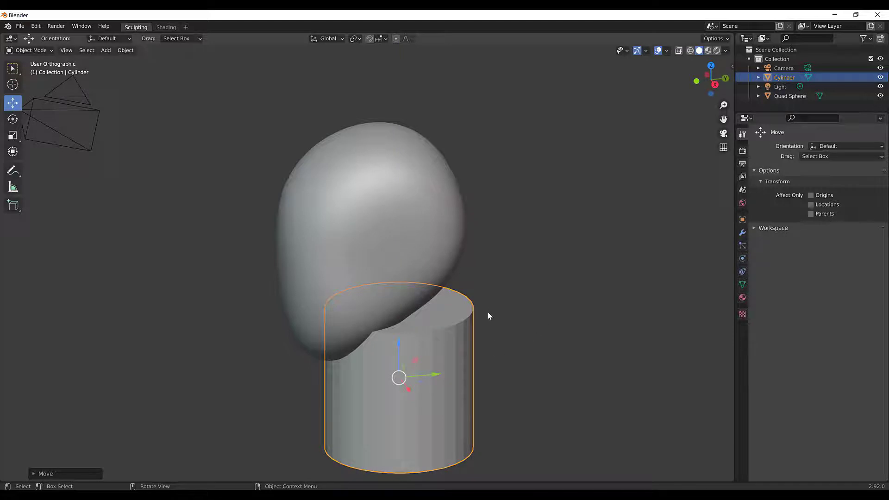
middle_click_drag(487, 316, 436, 315)
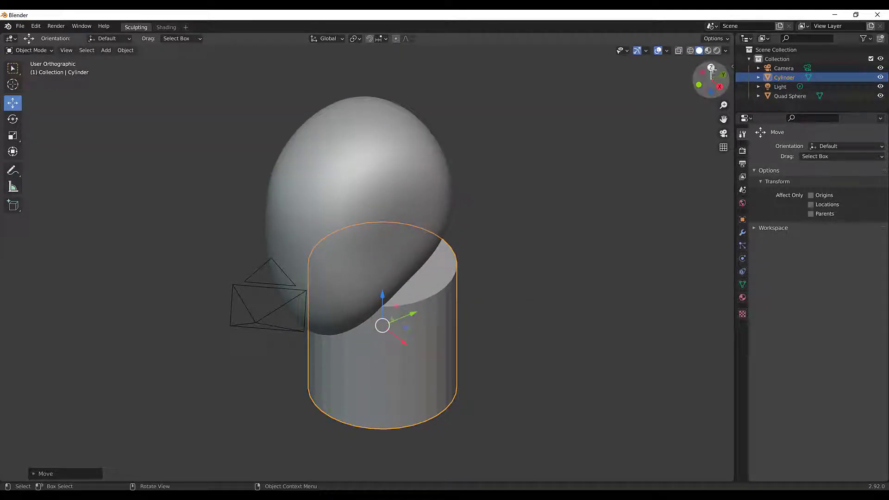
Step: Try moving the cylinder sideways along the X axis, and undo the move
middle_click_drag(498, 283, 540, 258)
key("g")
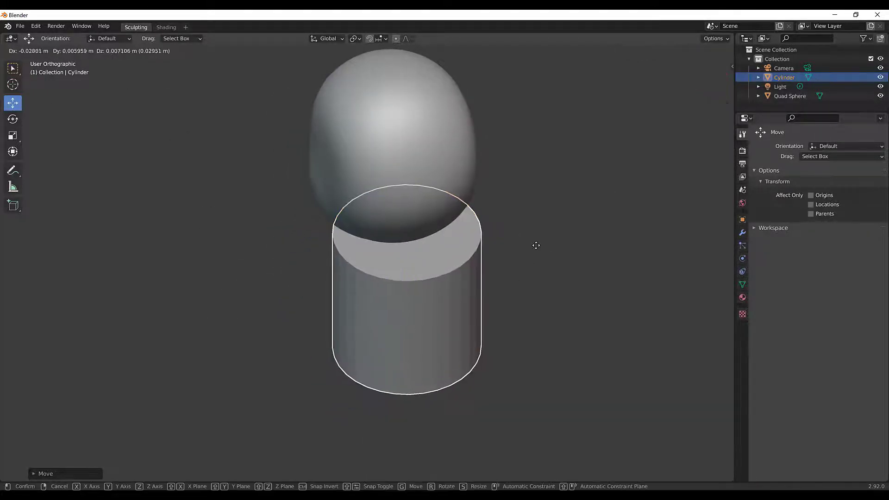
key("x")
left_click(605, 234)
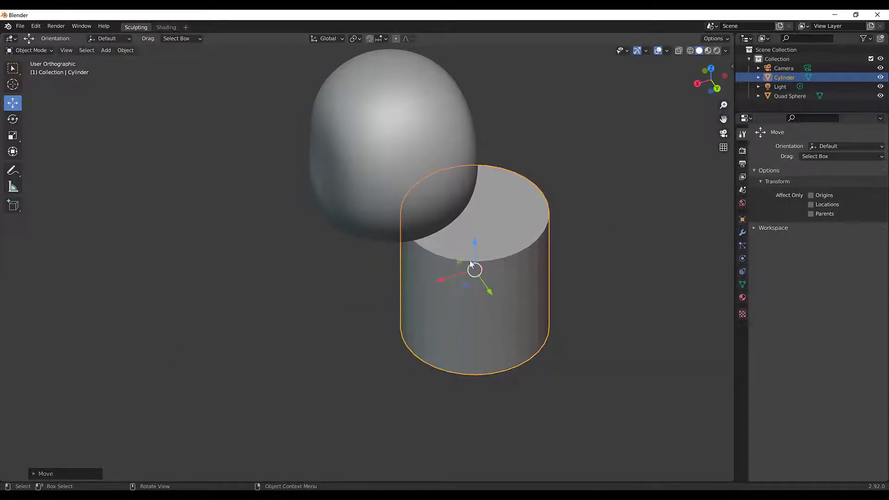
key("ctrl+z")
middle_click_drag(527, 258, 381, 290)
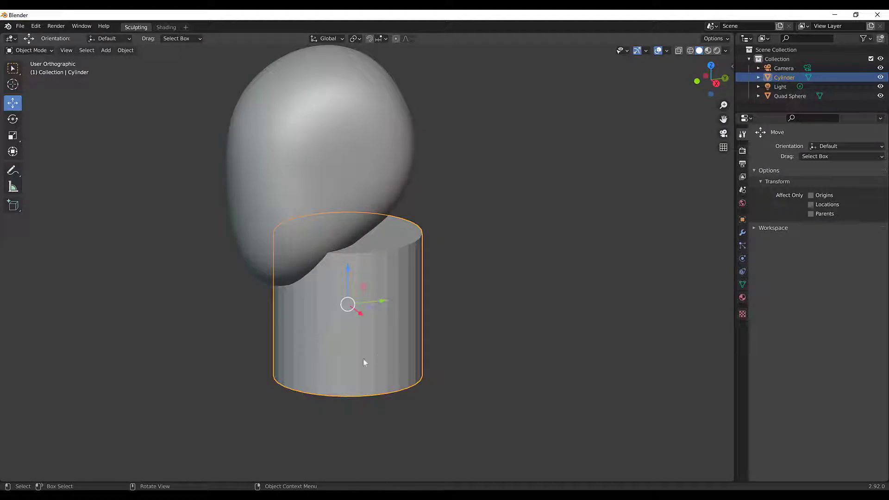
Step: Scale the cylinder down uniformly with the Scale tool so it is narrower than the head
middle_click_drag(376, 225, 538, 193)
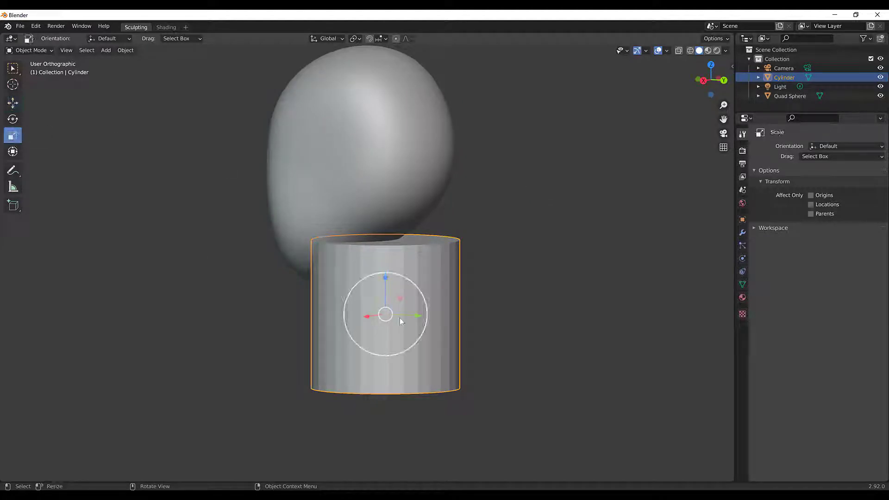
left_click_drag(399, 352, 393, 342)
key("s")
left_click(548, 144)
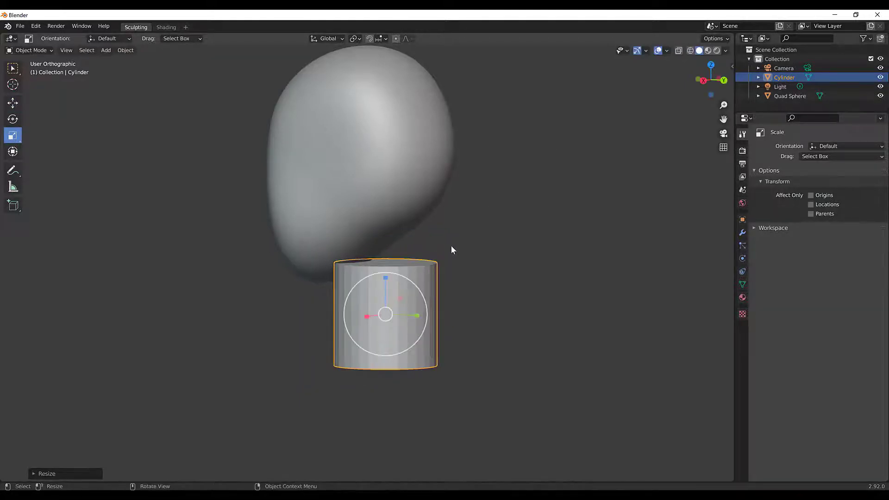
Step: Move the cylinder up into the underside of the head shape
middle_click_drag(452, 250, 486, 264)
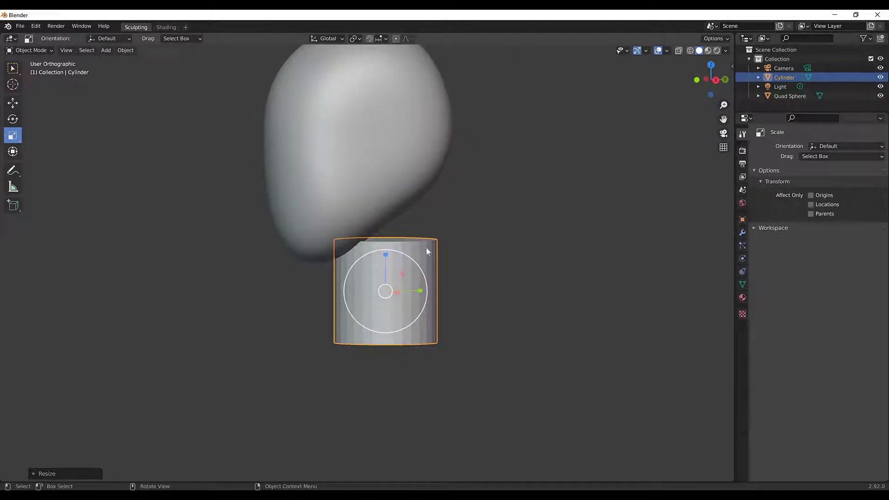
middle_click_drag(426, 252, 425, 269)
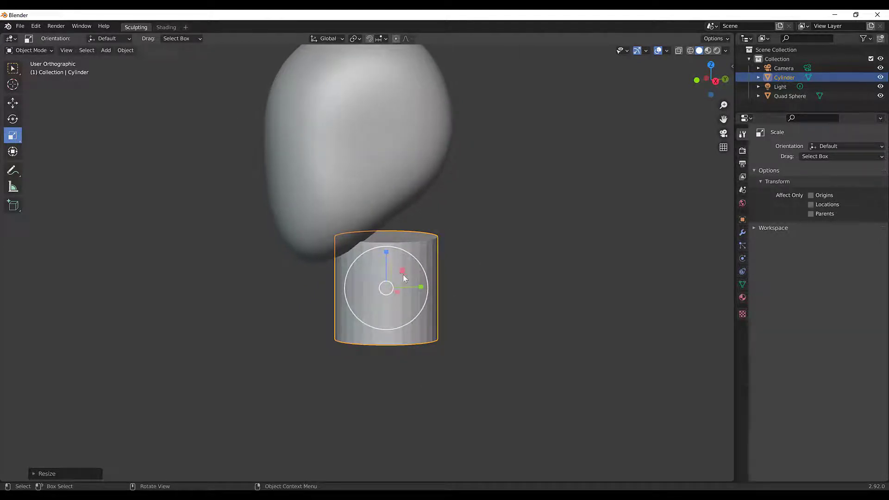
middle_click_drag(405, 308, 398, 281)
key("g")
left_click(391, 212)
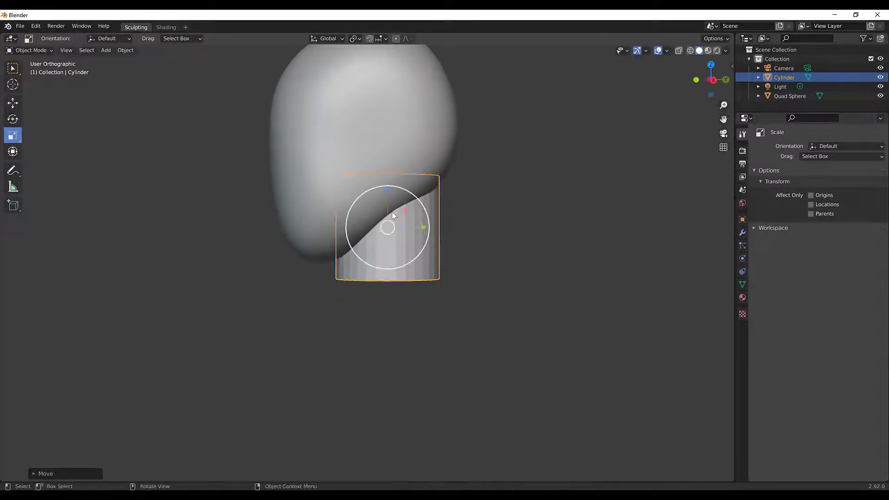
Step: Stretch the cylinder along the Z axis and scale it slightly smaller
key("s")
key("z")
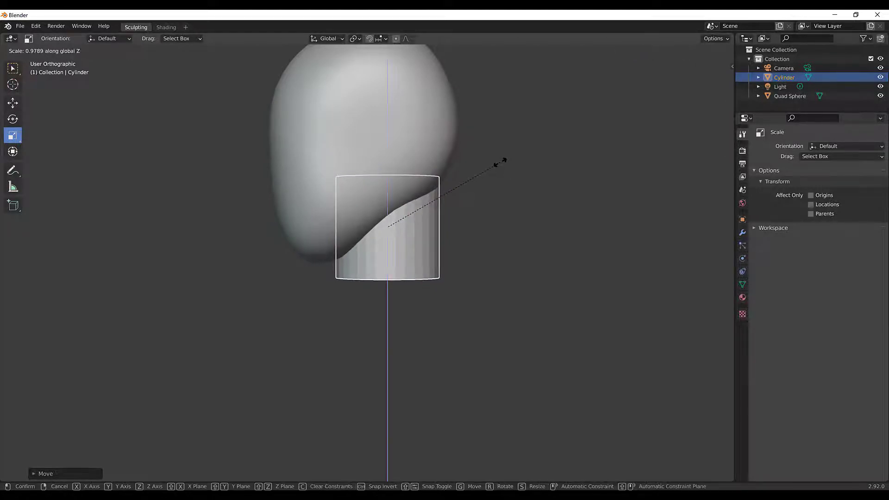
left_click(588, 143)
middle_click_drag(591, 145, 494, 139)
left_click(535, 138)
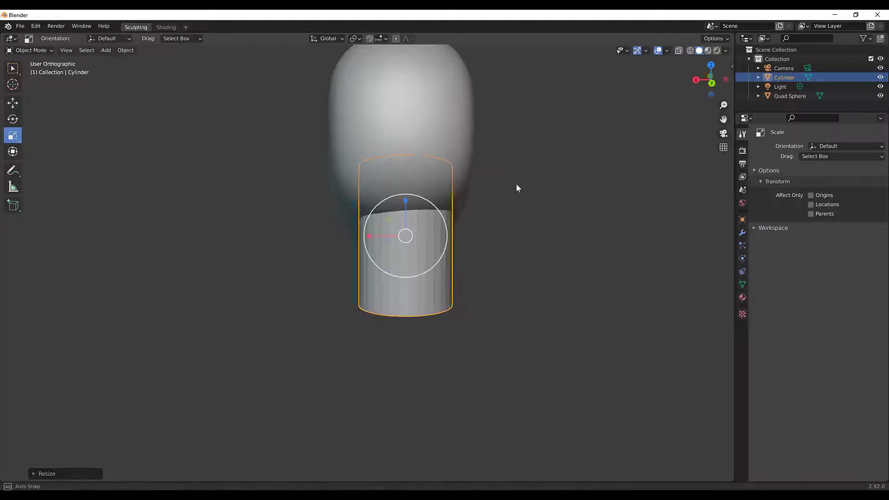
Step: Undo the cylinder's recent move and scaling changes
key("ctrl+z")
key("ctrl+z")
key("ctrl+z")
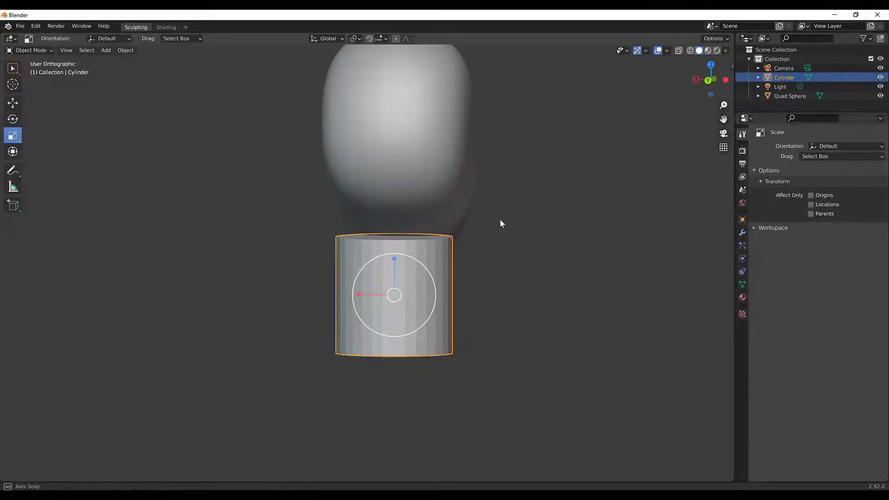
Step: Scale the cylinder down uniformly to neck thickness and lengthen it along the Z axis
middle_click_drag(500, 222, 521, 150)
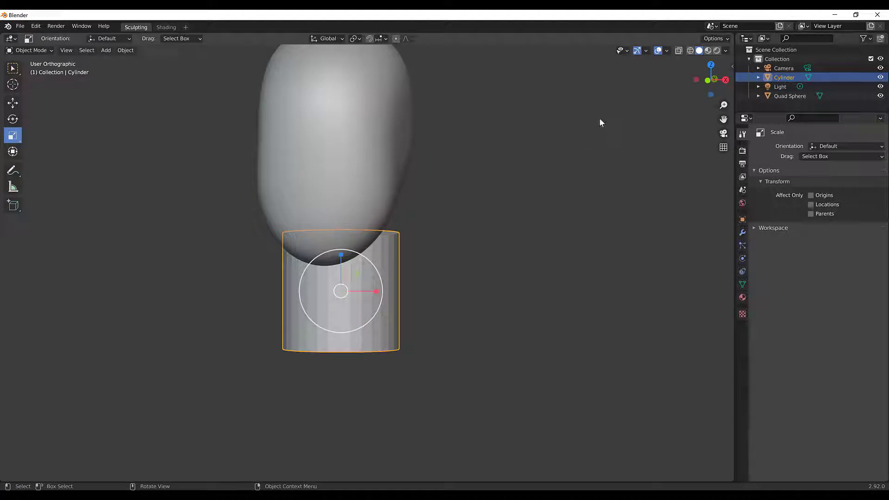
key("s")
left_click(552, 159)
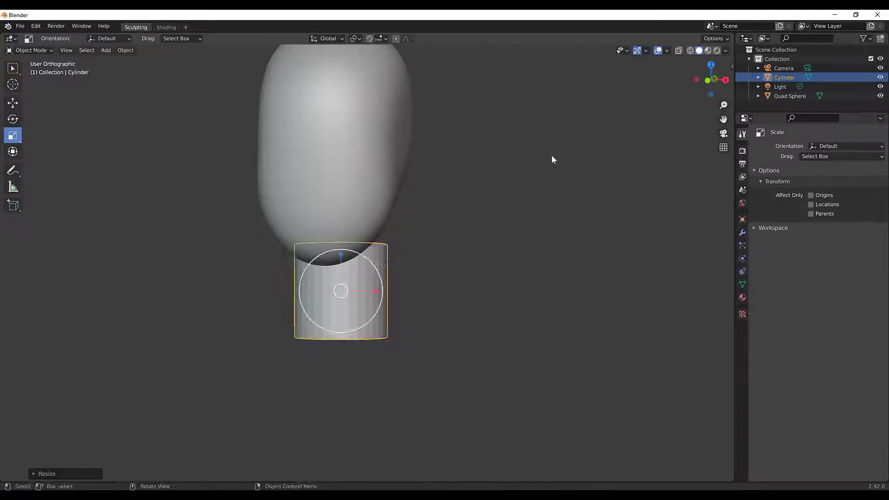
middle_click_drag(552, 160, 478, 173)
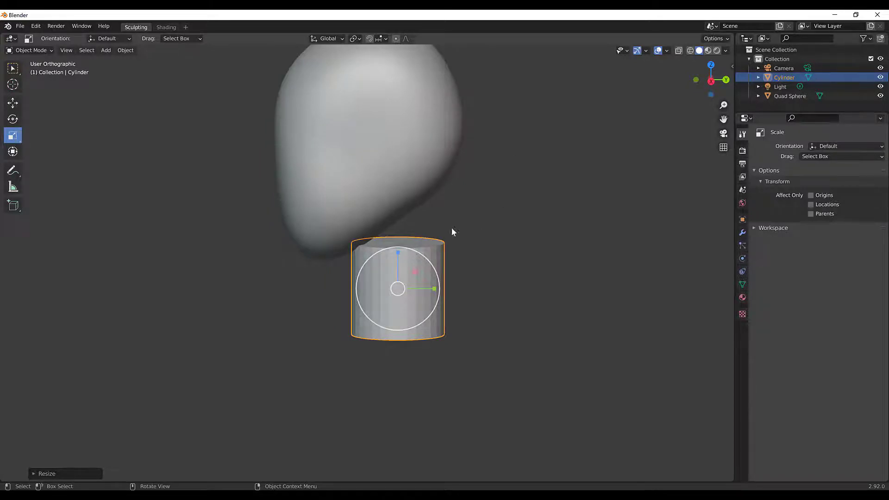
key("s")
key("z")
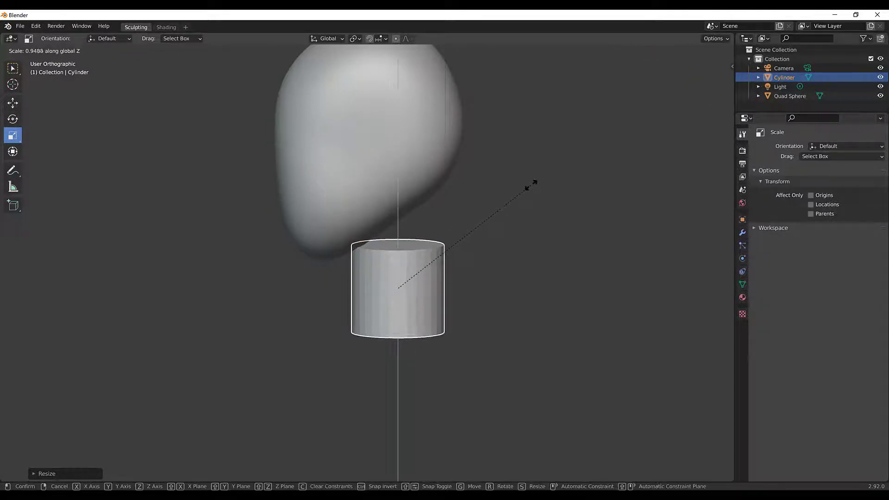
left_click(607, 50)
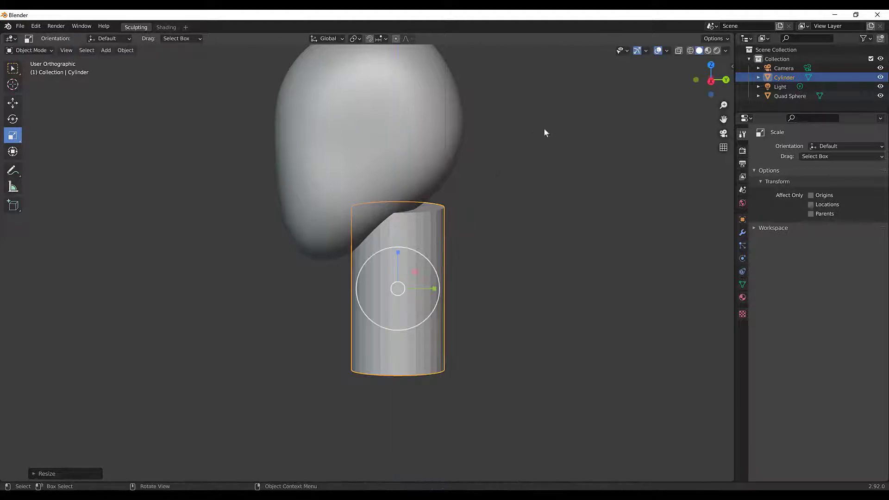
Step: Raise the neck cylinder along the Z axis into the head's underside and adjust its position slightly along the Y axis
key("g")
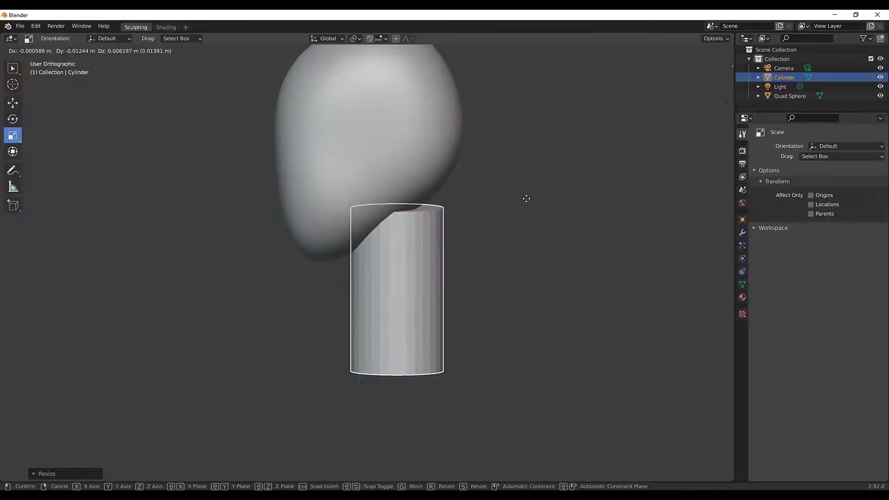
key("z")
left_click(525, 166)
middle_click_drag(524, 163, 574, 156)
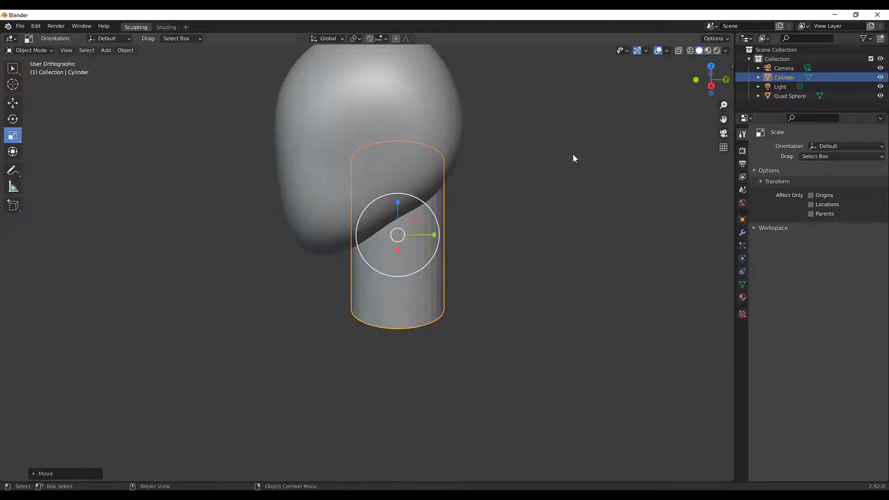
key("g")
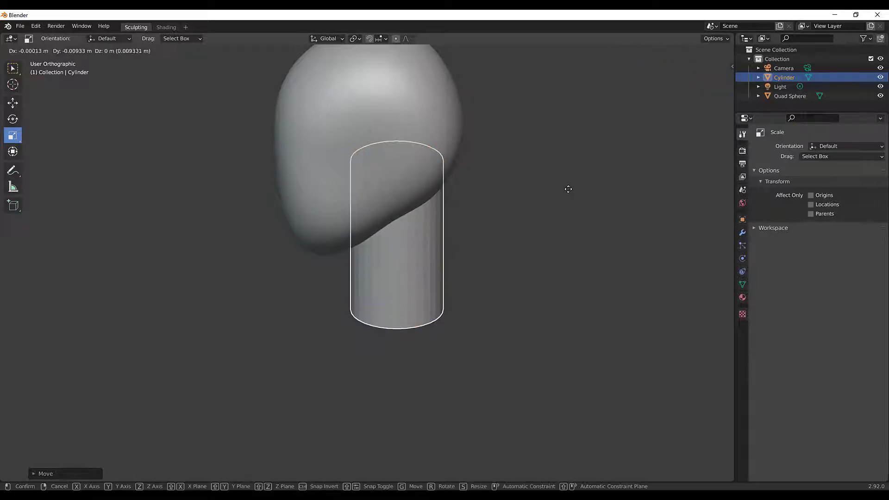
key("y")
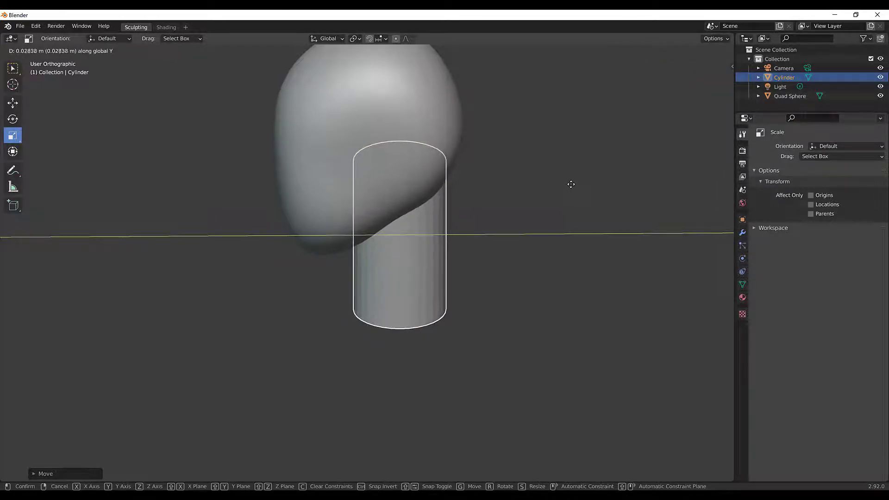
left_click(569, 187)
middle_click_drag(546, 215, 348, 290)
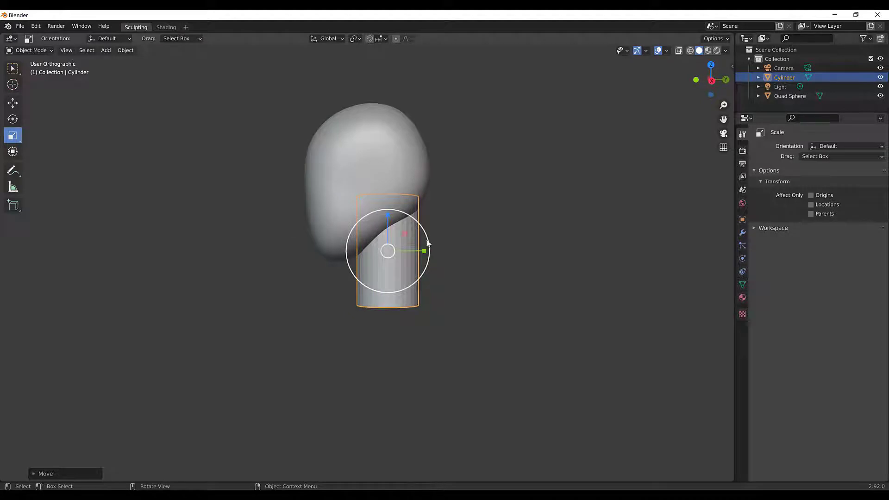
Step: Scale the neck cylinder uniformly to about 0.82 so it looks slimmer under the head
middle_click_drag(427, 243, 477, 231)
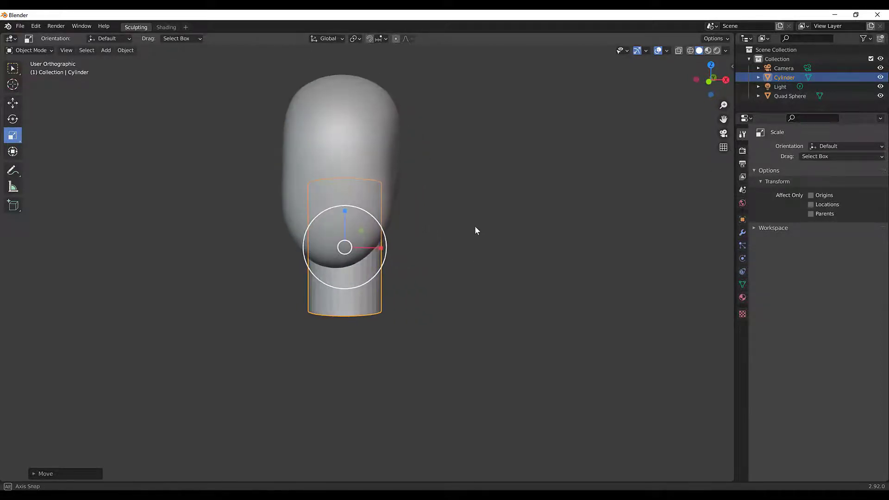
key("s")
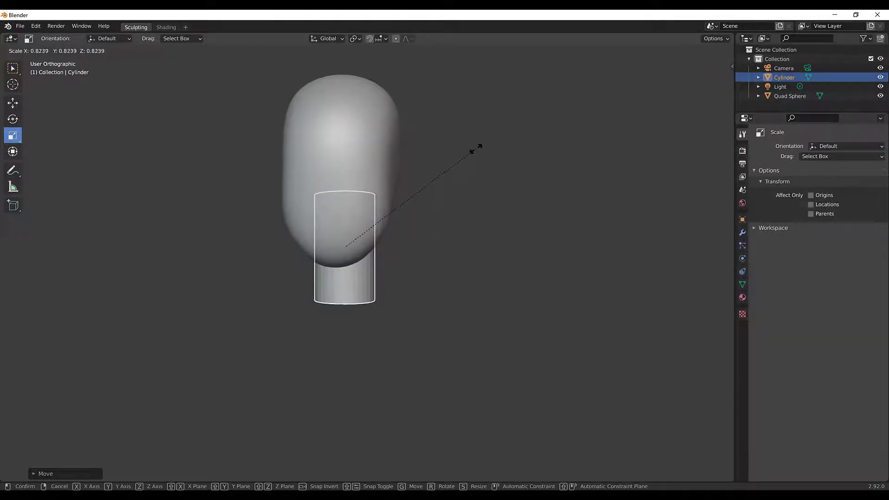
left_click(476, 149)
middle_click_drag(475, 150, 487, 215)
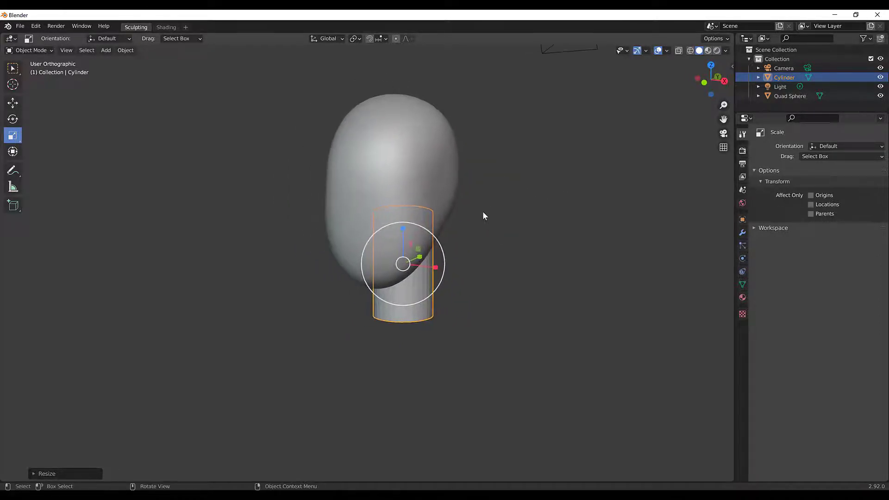
Step: Switch to the Select Box tool and add the Quad Sphere head to the selection alongside the cylinder
left_click(11, 73)
mouse_move(541, 237)
middle_mouse_down()
mouse_move(576, 243)
mouse_move(500, 241)
mouse_move(484, 222)
mouse_move(477, 229)
mouse_move(489, 244)
mouse_move(489, 215)
mouse_move(480, 264)
mouse_move(446, 272)
mouse_move(411, 179)
middle_mouse_up()
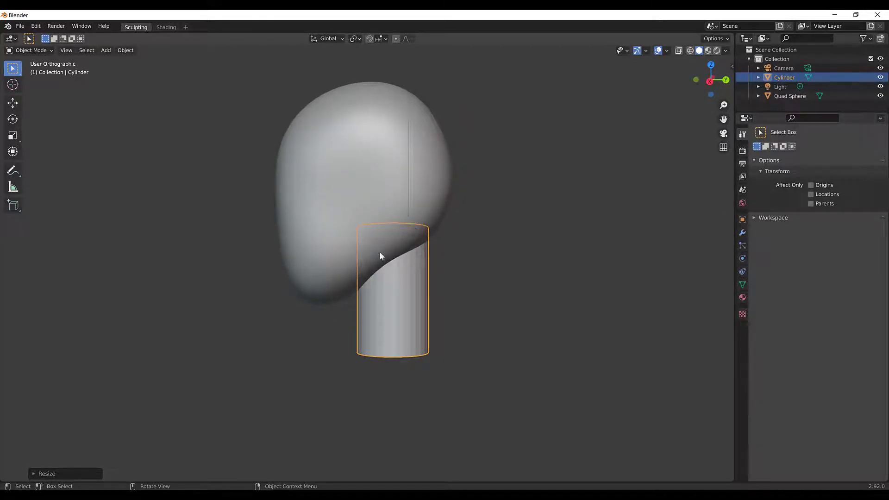
middle_click_drag(379, 254, 405, 241)
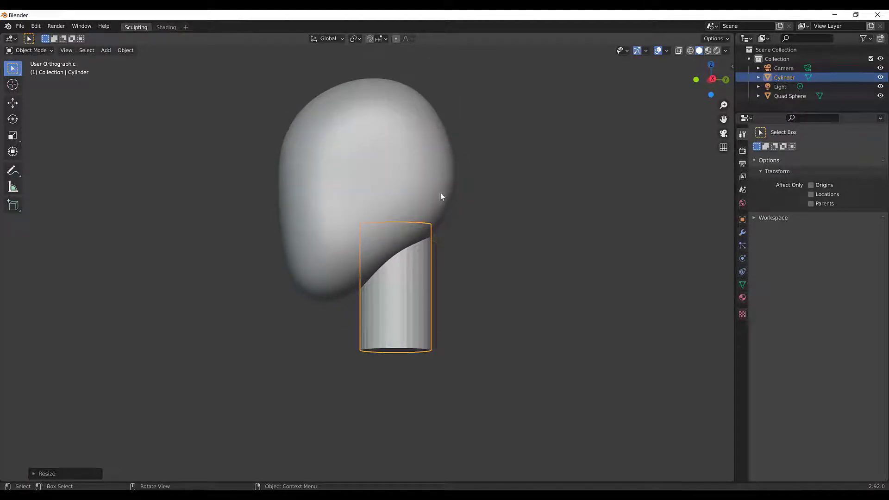
middle_click_drag(480, 233, 469, 262)
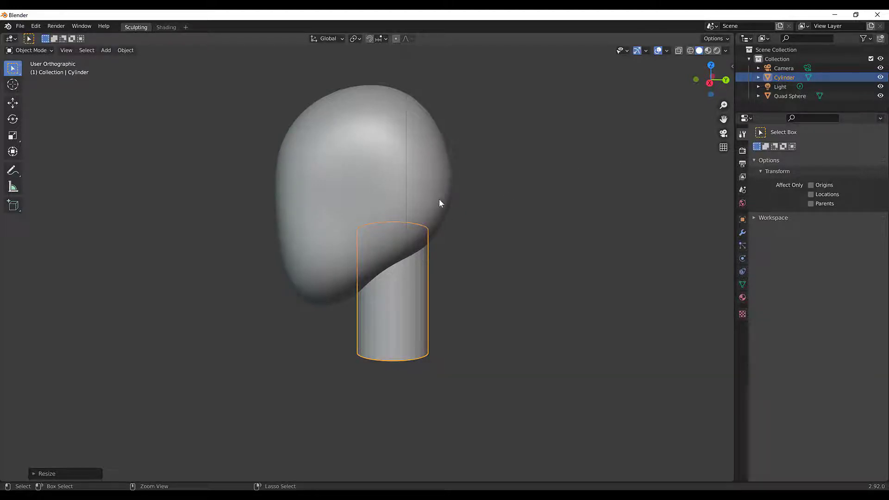
left_click(786, 96)
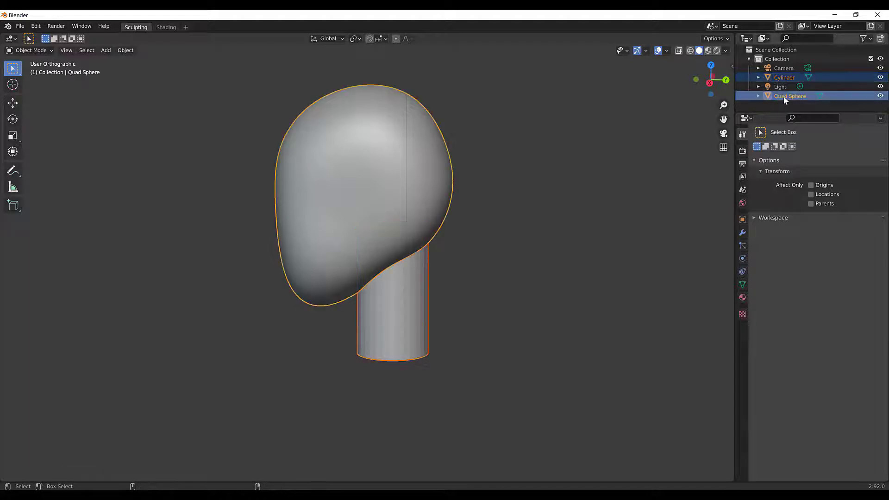
Step: Select the neck cylinder together with the Quad Sphere head as the active object, and join them into one object
left_click(785, 77)
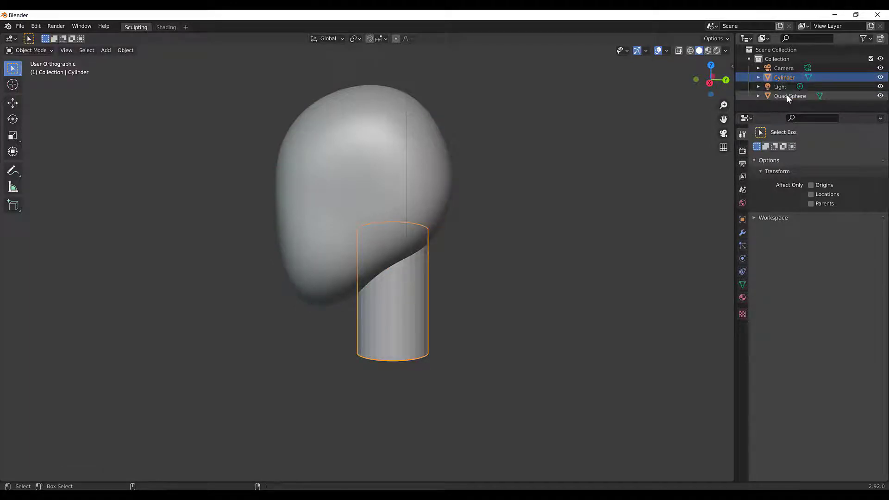
left_click(787, 96, "ctrl")
middle_click_drag(533, 237, 457, 230)
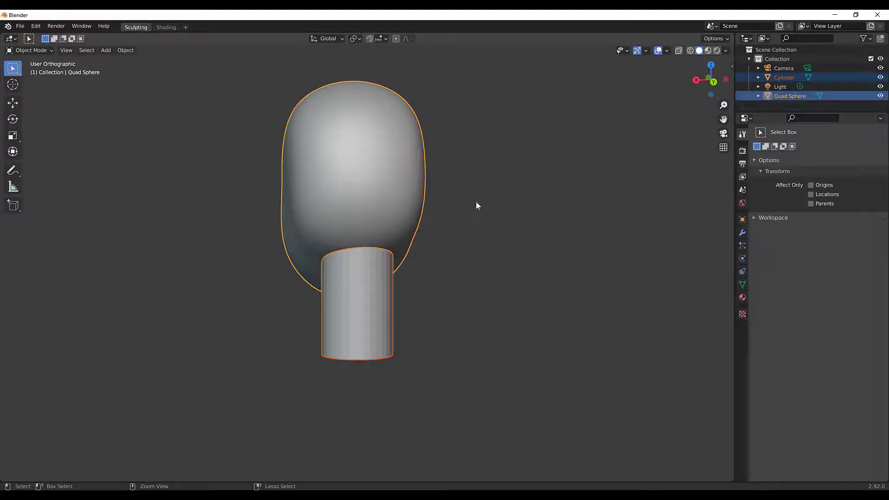
key("ctrl+j")
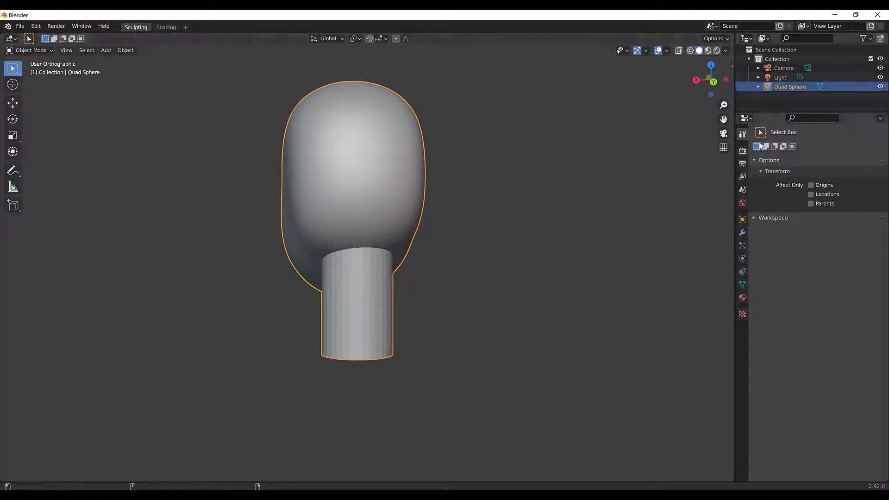
middle_click_drag(446, 242, 383, 242)
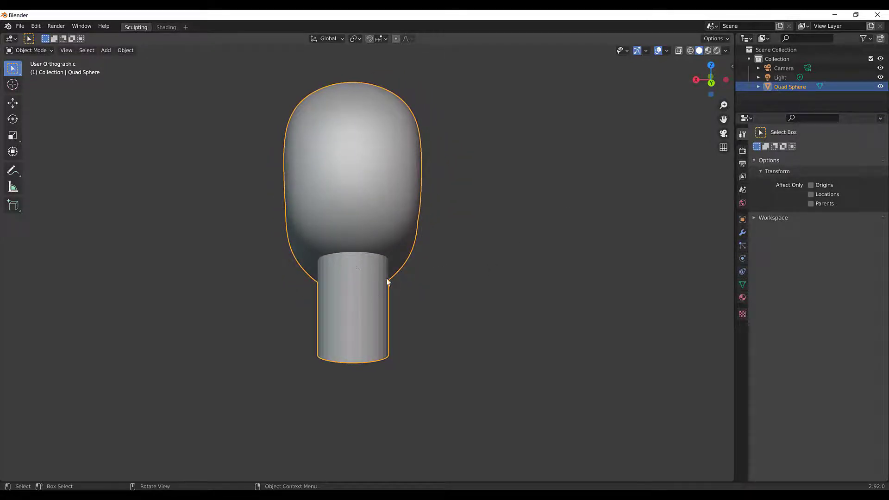
mouse_move(506, 201)
middle_mouse_down()
mouse_move(489, 208)
mouse_move(498, 200)
middle_mouse_up()
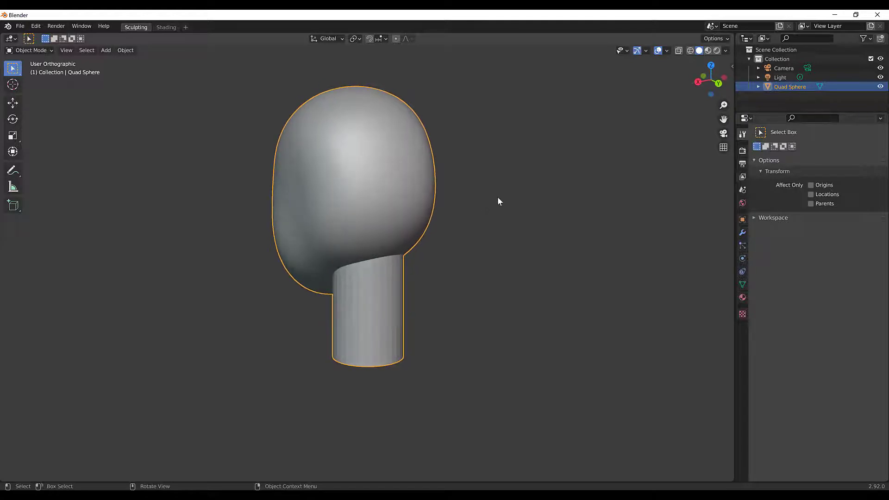
Step: Switch the joined head and neck to Sculpt Mode and display them in Wireframe shading
key("ctrl+Tab")
left_click(506, 250)
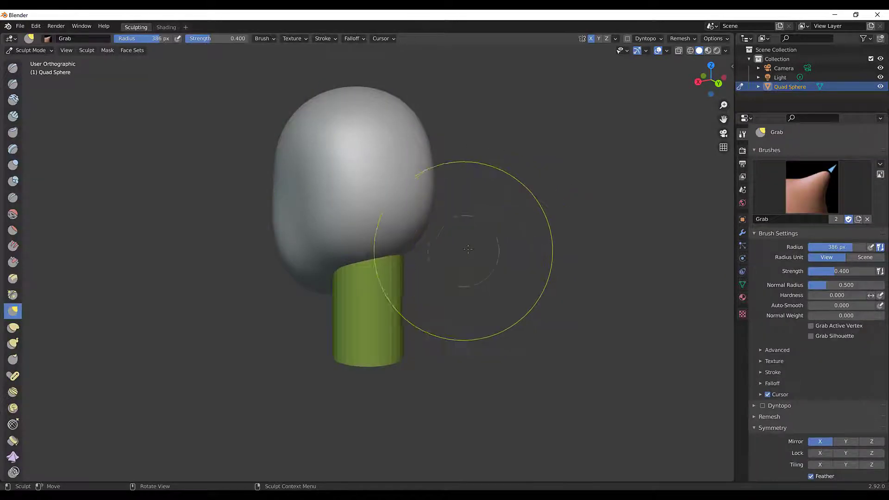
middle_click_drag(482, 255, 464, 233)
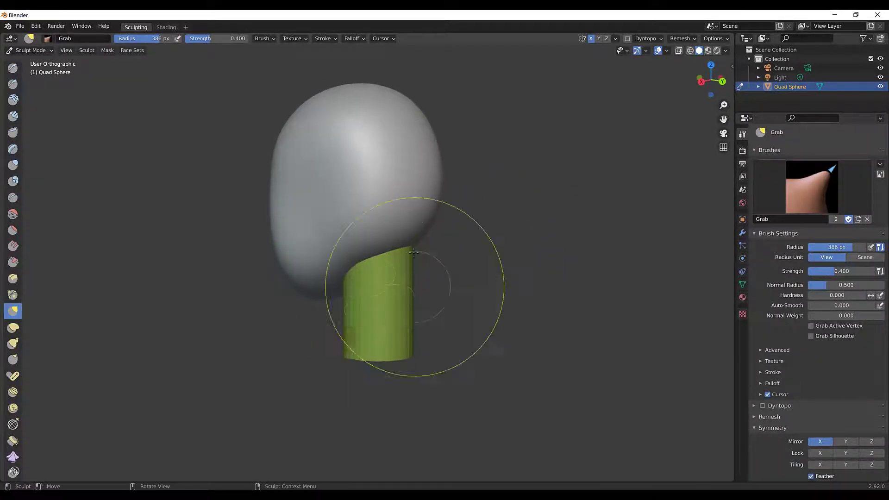
key("z")
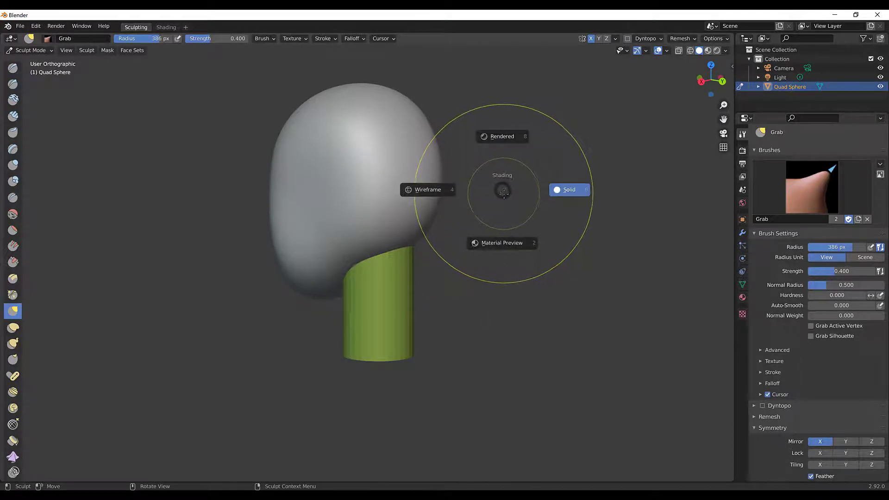
left_click(422, 192)
Step: Examine the wireframe from several sides, comparing the mesh density of the head and neck and their overlap inside the head
middle_click_drag(506, 208, 345, 115)
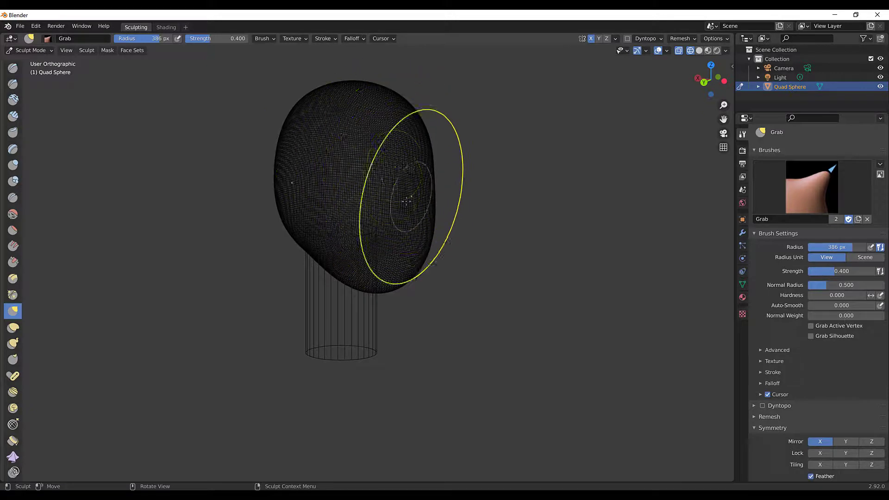
middle_click_drag(238, 319, 397, 324)
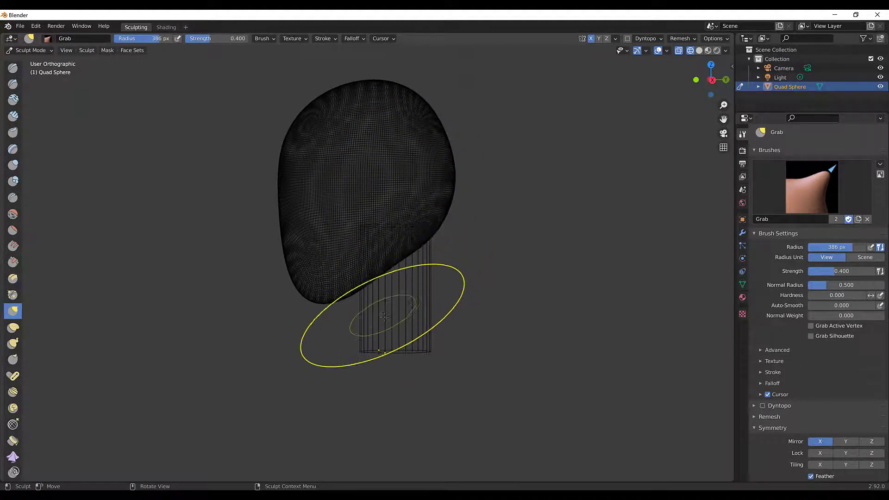
middle_click_drag(465, 212, 502, 178)
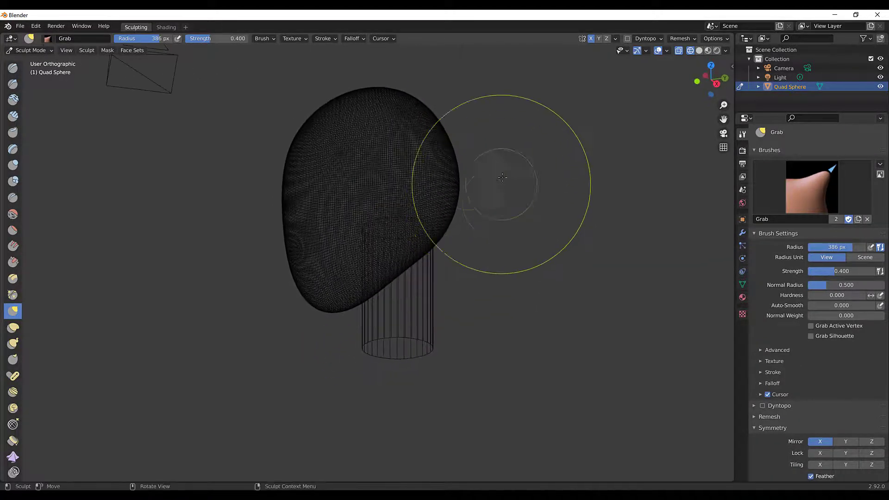
middle_click_drag(411, 220, 464, 234)
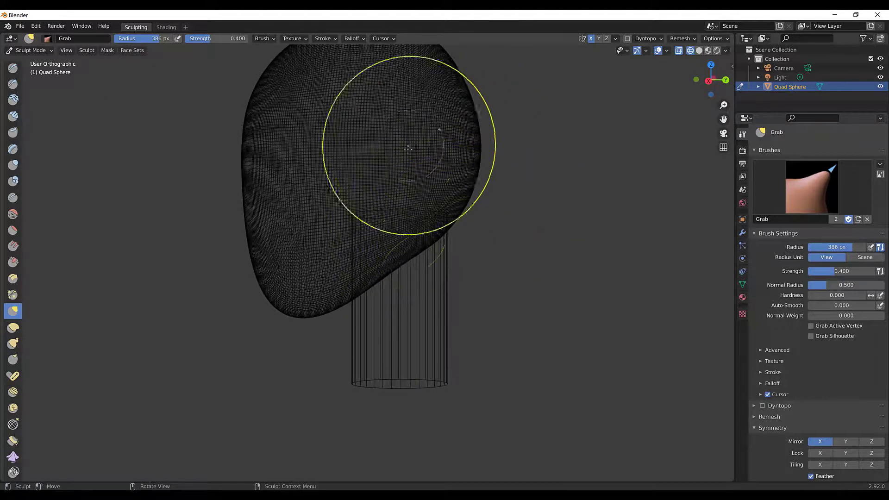
middle_click_drag(411, 275, 372, 193)
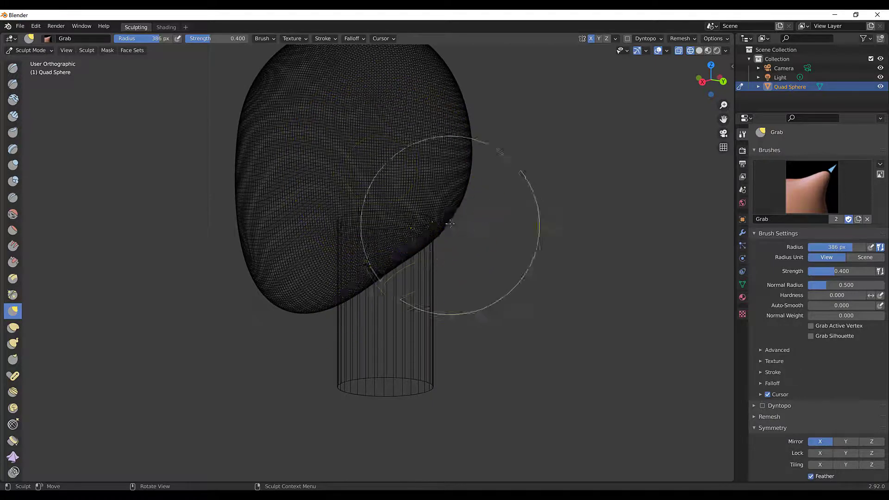
middle_click_drag(450, 224, 651, 77)
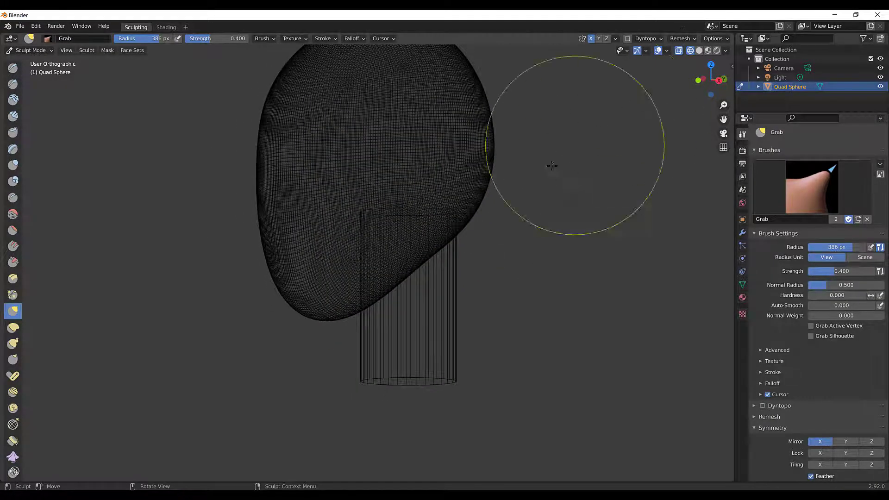
scroll(552, 165, "down", 4)
mouse_move(484, 250)
middle_mouse_down()
mouse_move(473, 260)
mouse_move(463, 253)
mouse_move(486, 298)
mouse_move(476, 262)
middle_mouse_up()
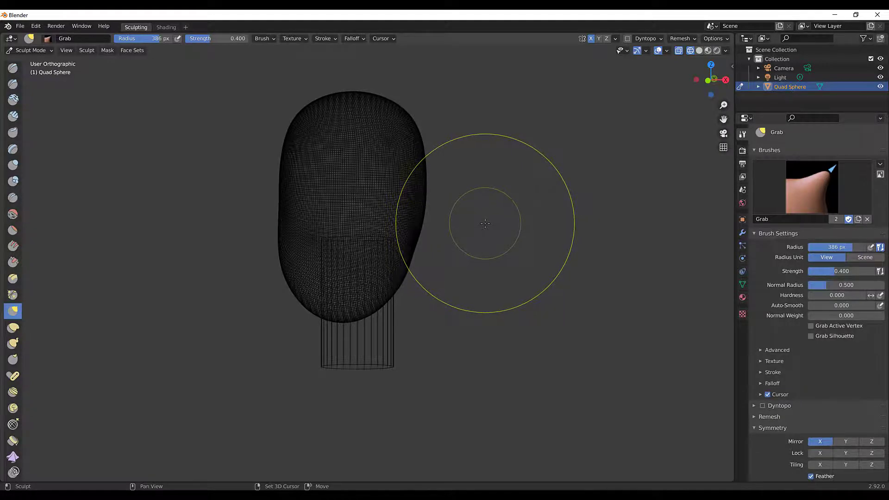
Step: Set the voxel size to about 0.072 and voxel-remesh the joined head and neck
key("r")
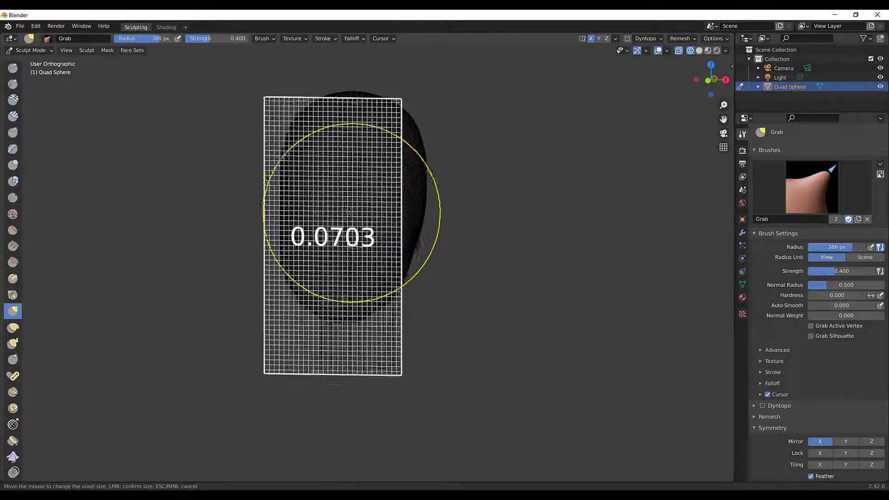
left_click(345, 213)
middle_click_drag(336, 206, 406, 236)
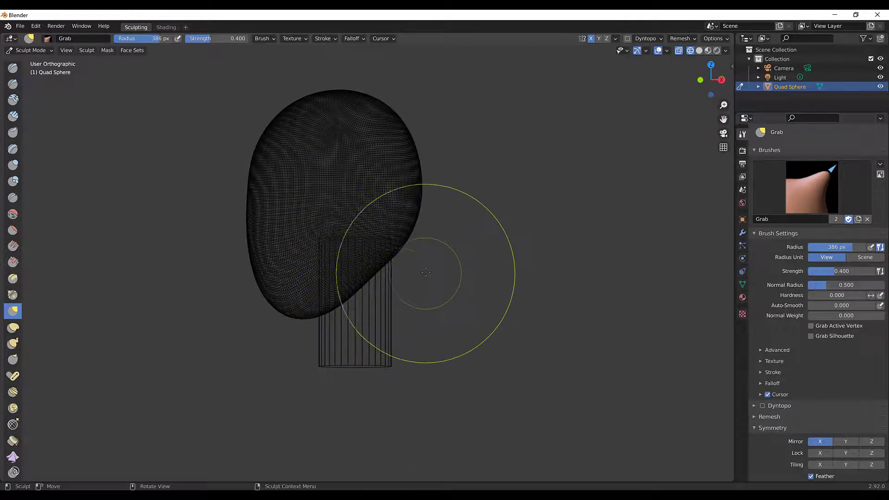
key("r")
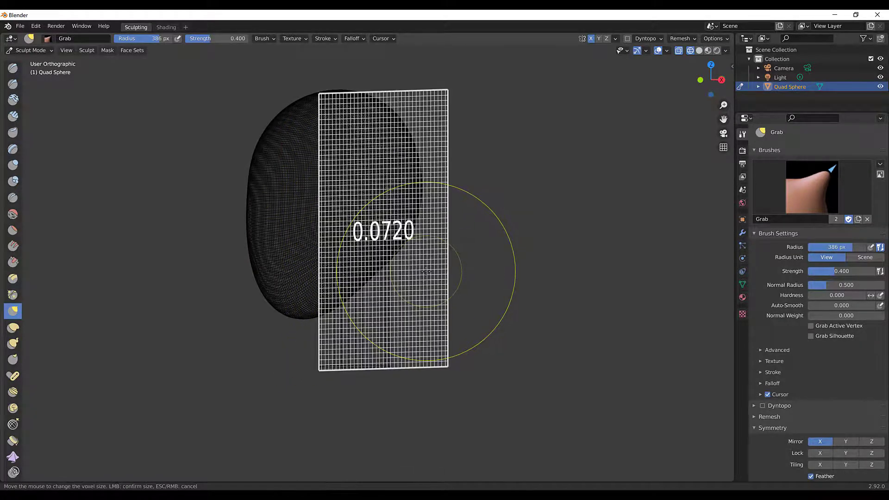
left_click(423, 274)
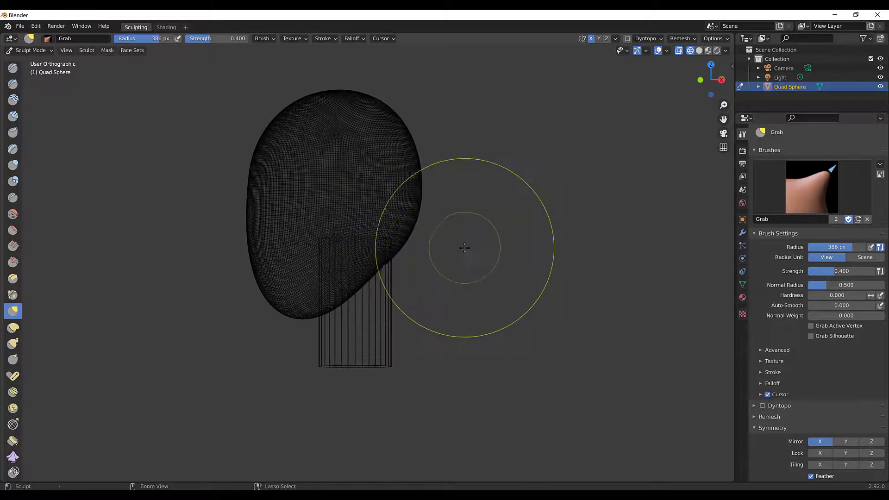
key("ctrl+r")
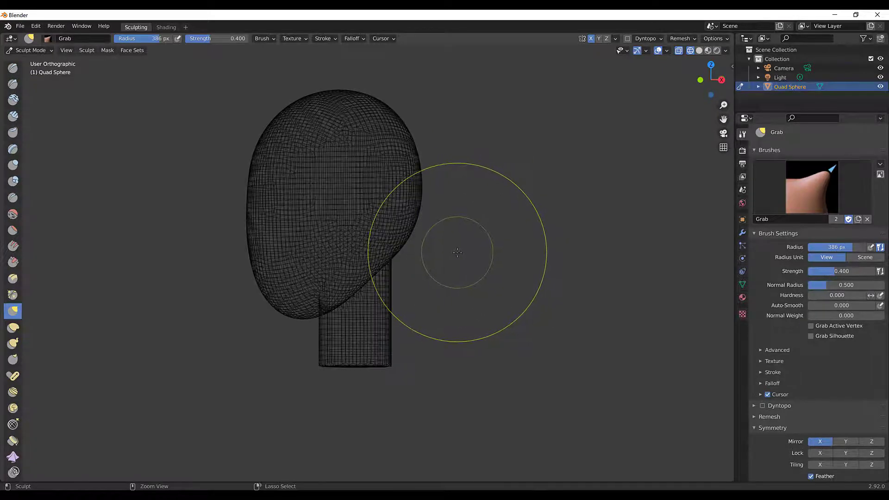
Step: Check the remeshed topology around the neck joint in wireframe, and return the view to Solid shading
middle_click_drag(456, 254, 362, 326)
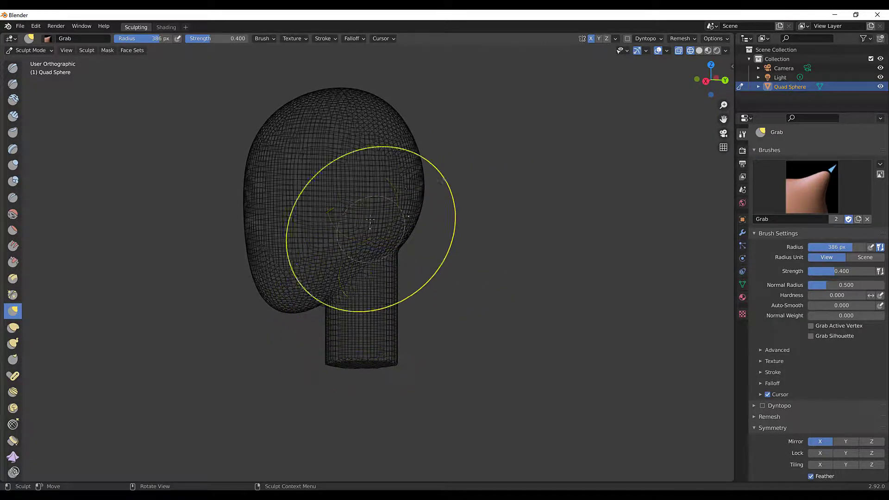
middle_click_drag(479, 214, 392, 205)
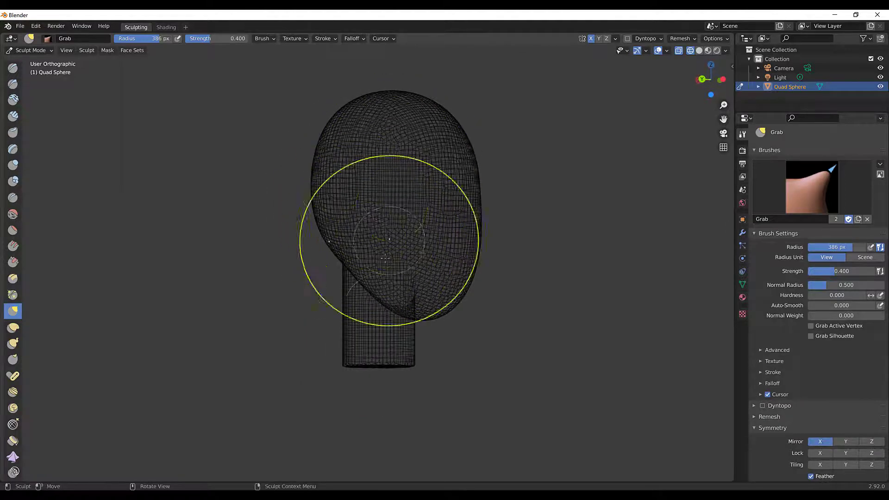
mouse_move(386, 257)
middle_mouse_down()
mouse_move(540, 345)
mouse_move(490, 326)
middle_mouse_up()
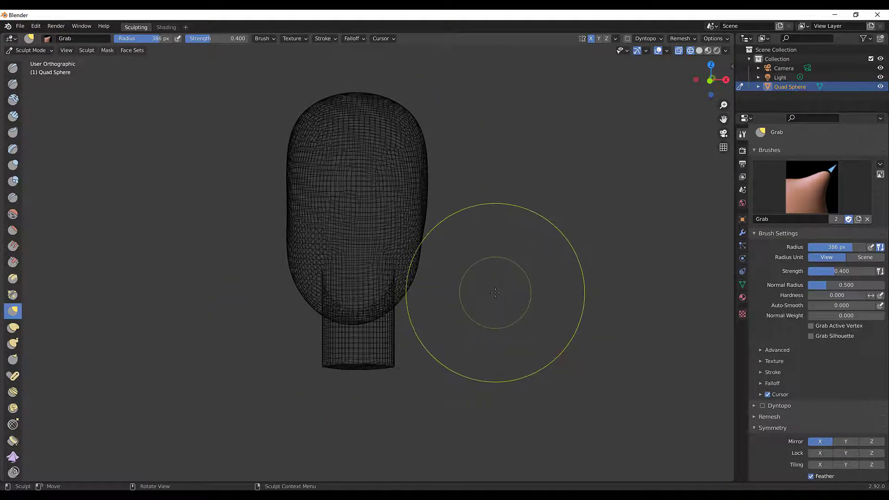
left_click(523, 287)
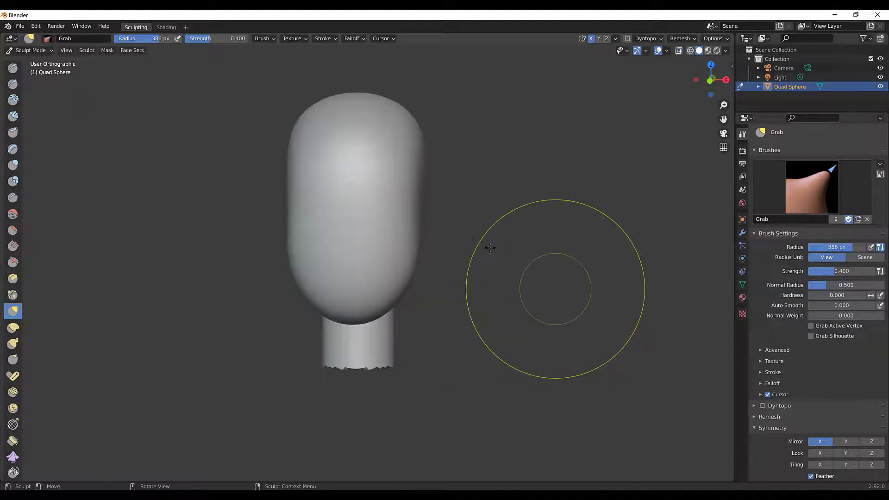
mouse_move(486, 234)
middle_mouse_down()
mouse_move(459, 139)
mouse_move(453, 70)
mouse_move(482, 208)
mouse_move(500, 218)
mouse_move(456, 250)
mouse_move(405, 257)
middle_mouse_up()
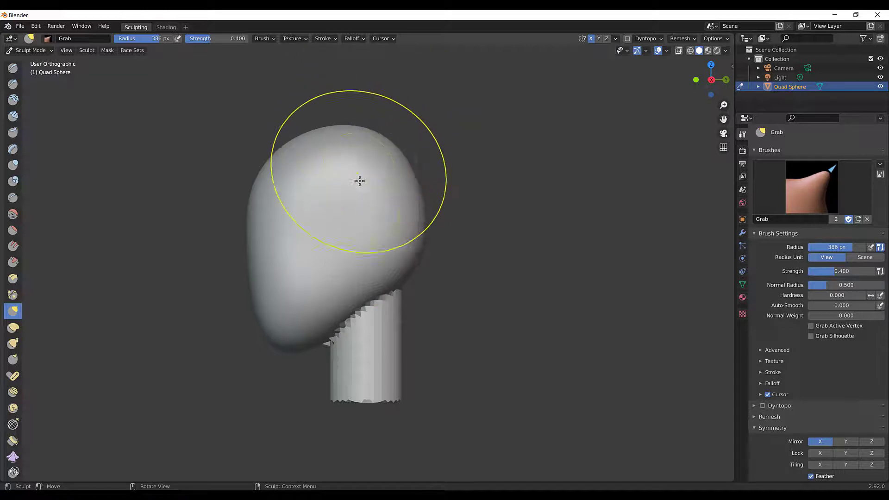
middle_click_drag(369, 260, 398, 231)
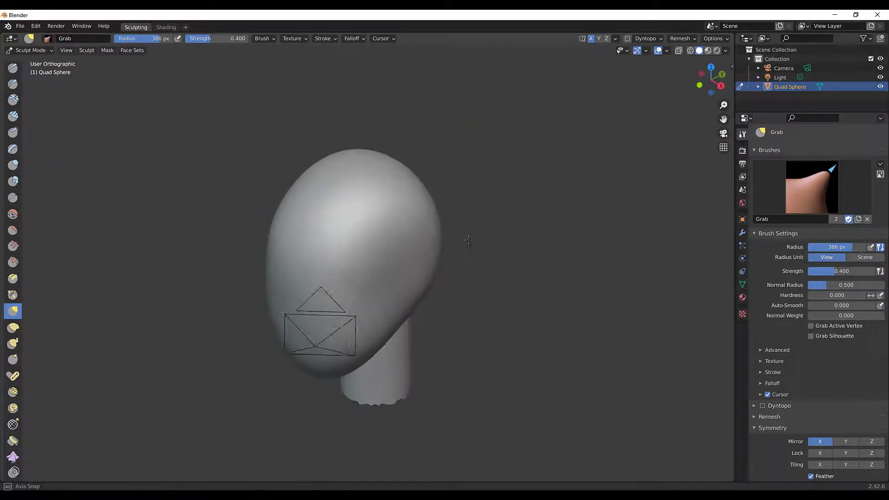
middle_click_drag(426, 199, 471, 199)
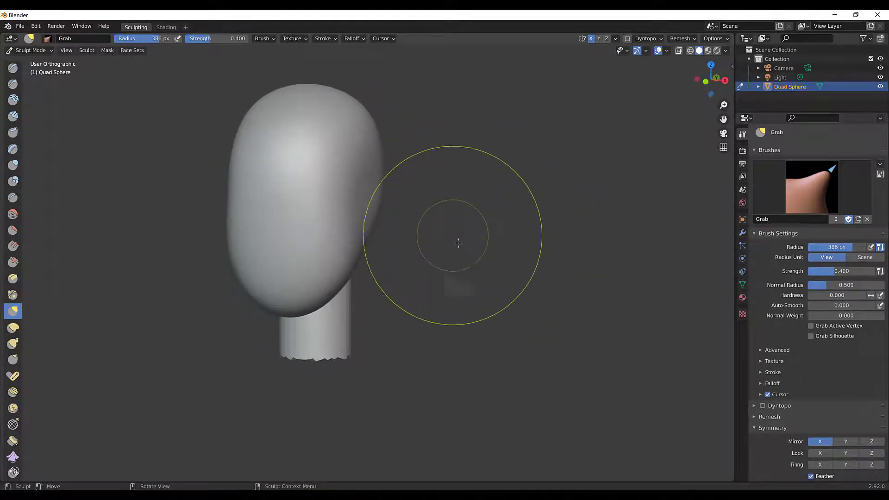
middle_click_drag(452, 229, 478, 235)
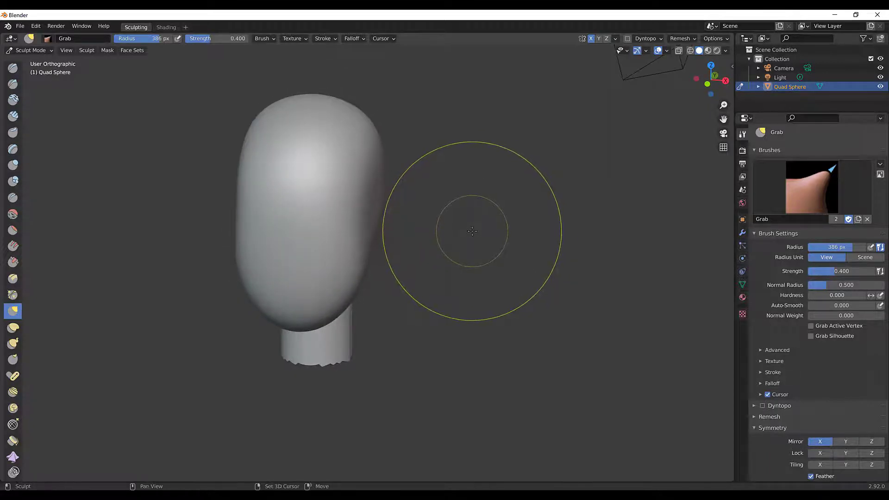
key("shift+a")
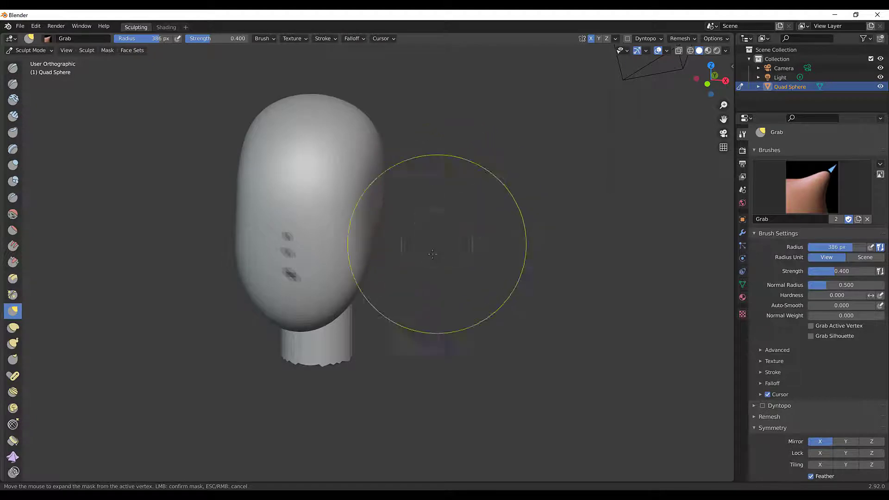
key("Escape")
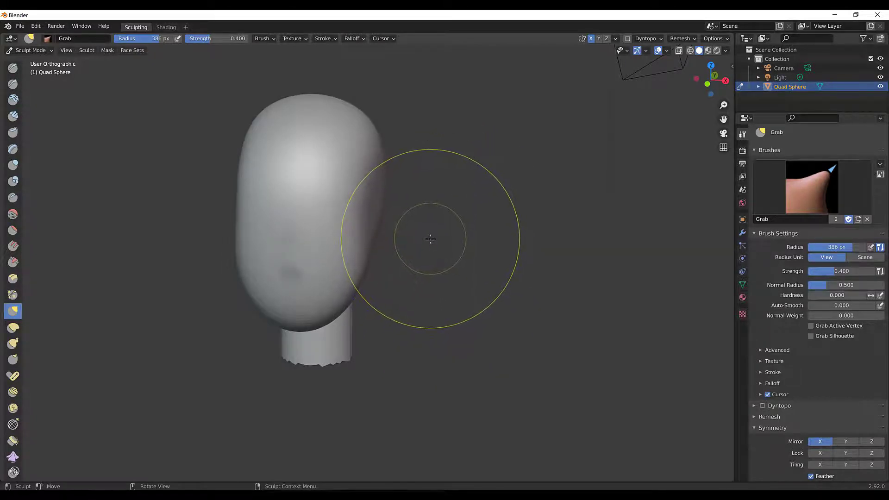
middle_click_drag(430, 238, 443, 230)
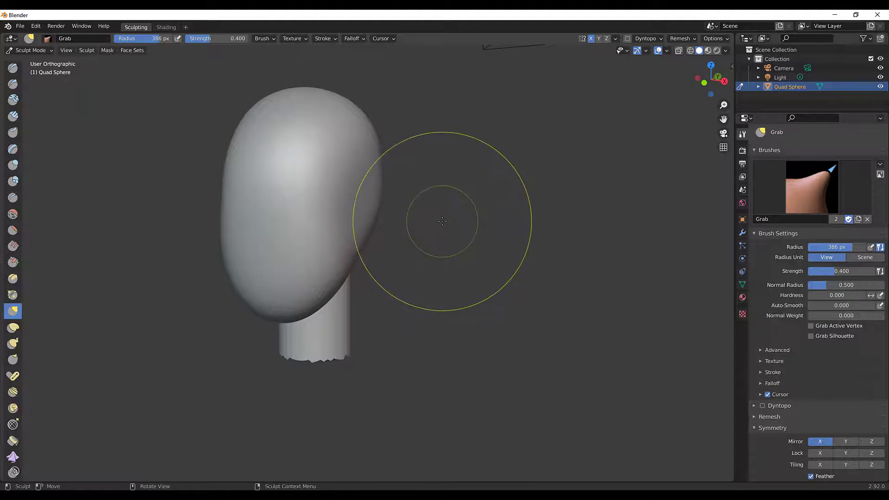
Step: Switch back to Object Mode and add a new mesh cylinder at the head
key("ctrl+Tab")
left_click(363, 221)
mouse_move(415, 246)
middle_mouse_down()
mouse_move(477, 219)
mouse_move(424, 243)
mouse_move(417, 237)
middle_mouse_up()
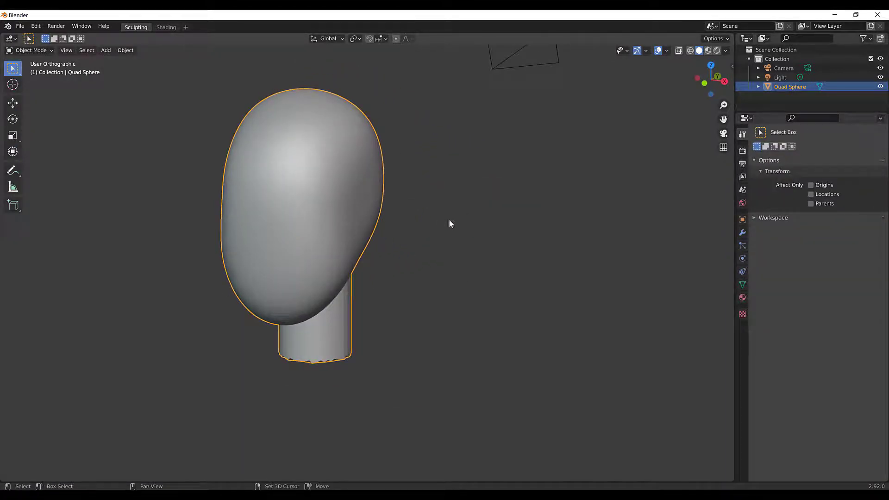
key("shift+a")
mouse_move(449, 219)
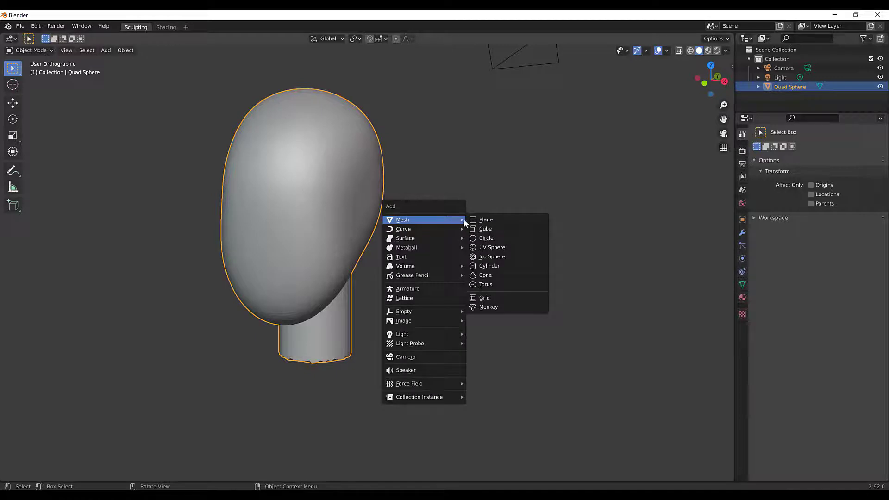
left_click(509, 268)
middle_click_drag(507, 274, 561, 212)
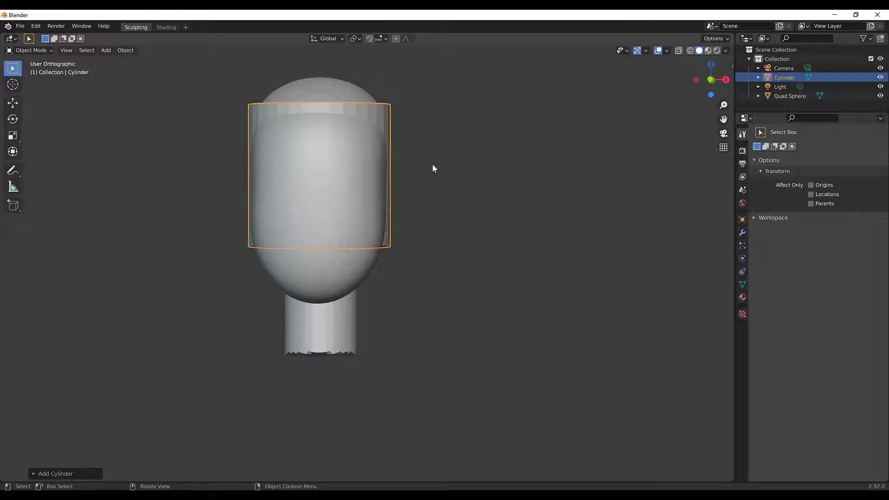
left_click(433, 164)
left_click(381, 112)
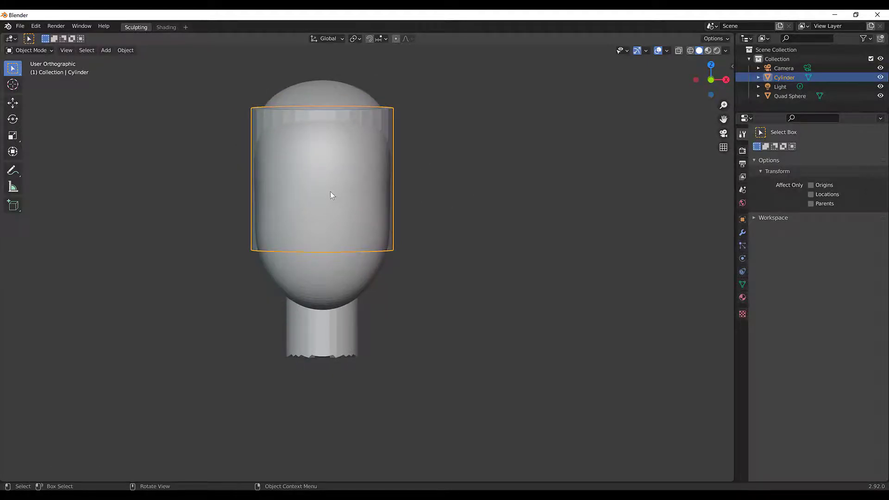
Step: Move the new cylinder out of the head into the empty space beside it
key("g")
left_click(496, 209)
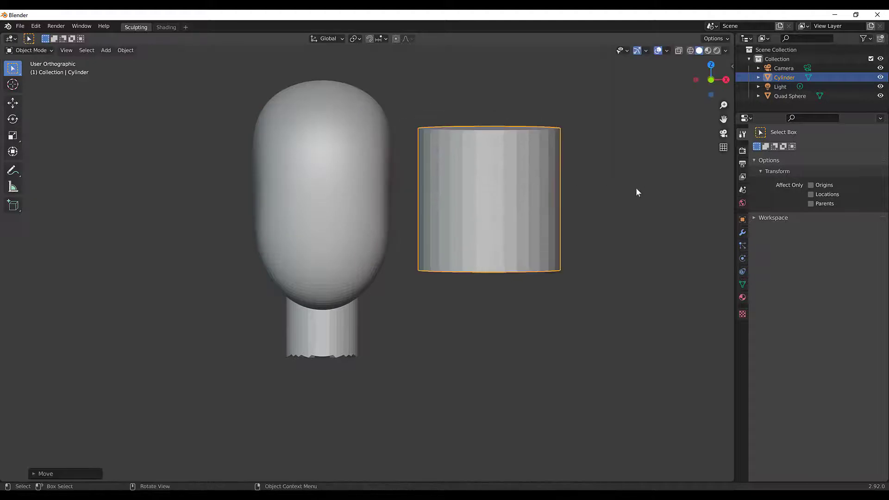
Step: Rotate the cylinder about 89.5° around the X axis with the Rotate tool
middle_click_drag(637, 192, 557, 188)
middle_click_drag(477, 194, 475, 193)
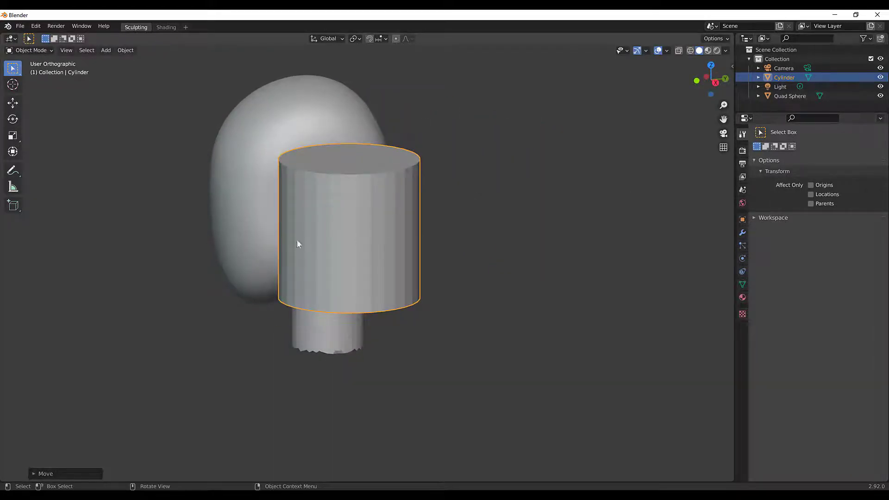
middle_click_drag(430, 207, 406, 261)
scroll(480, 235, "up", 2)
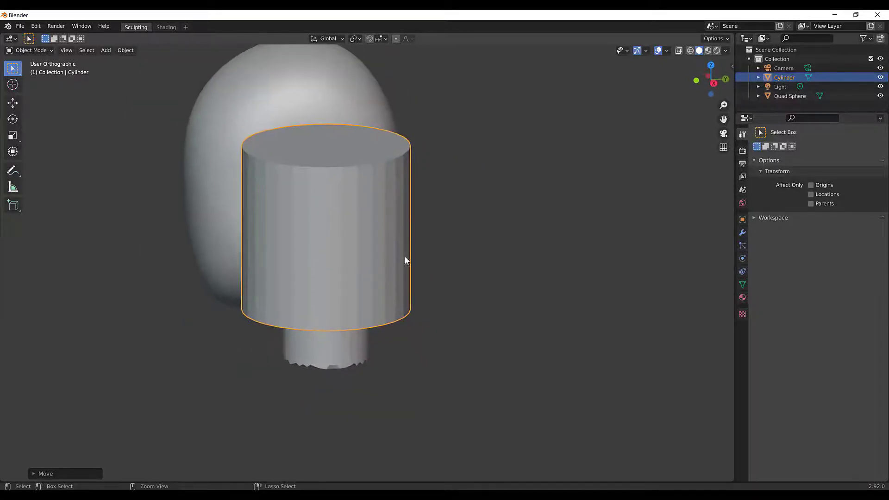
left_click(13, 119)
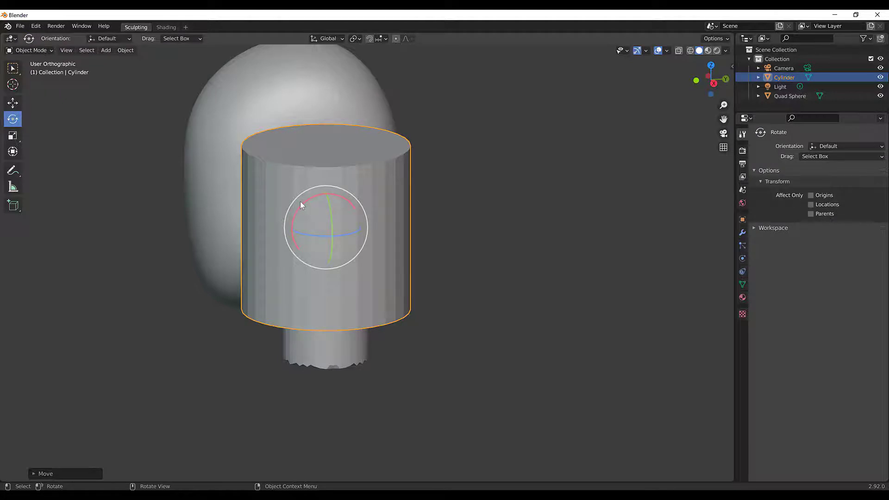
left_click_drag(304, 204, 288, 267)
Step: Show the cylinder's transform values and set its X rotation to exactly 90°
left_click(727, 68)
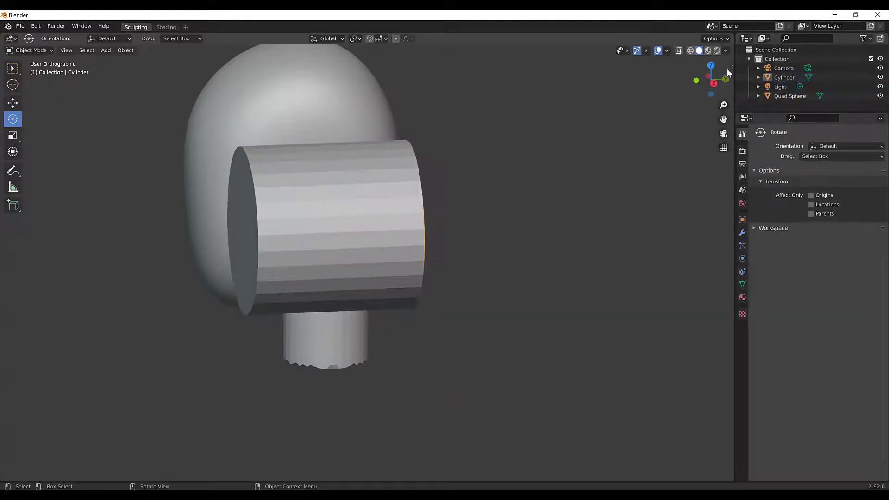
left_click_drag(731, 67, 648, 79)
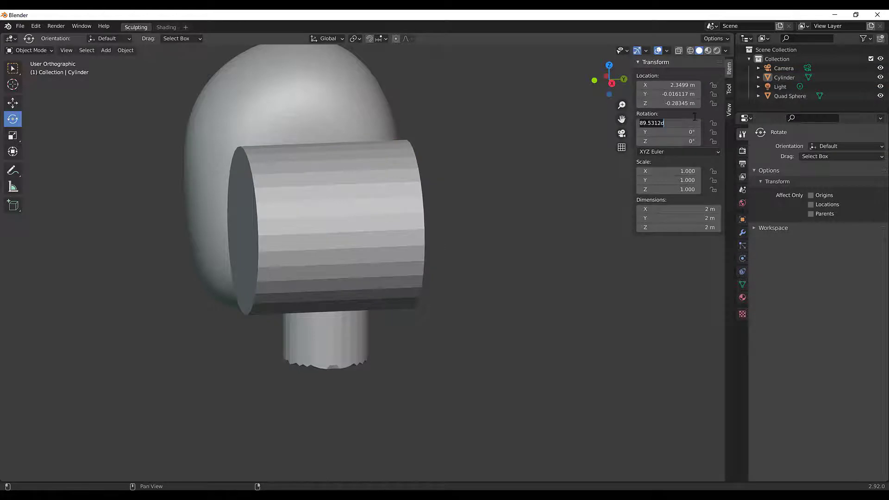
type("0")
key("Return")
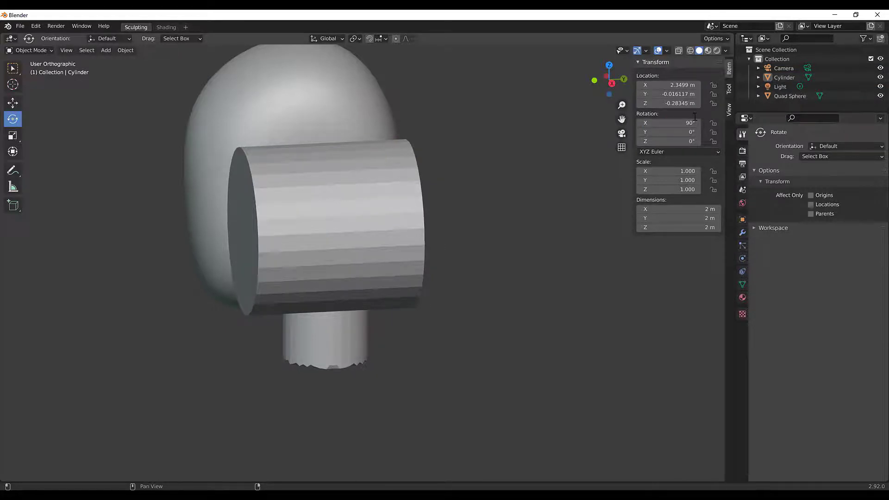
Step: Reselect the cylinder and clear its rotation
middle_click_drag(487, 237, 568, 196)
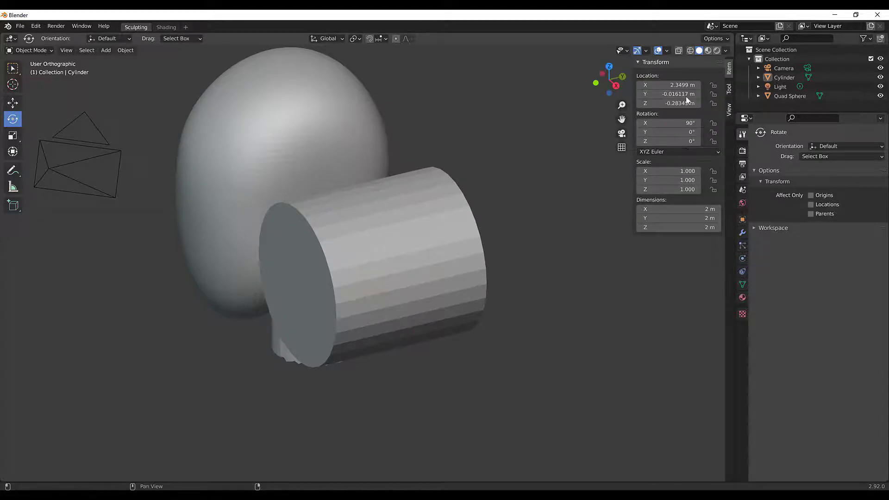
middle_click_drag(521, 307, 527, 285)
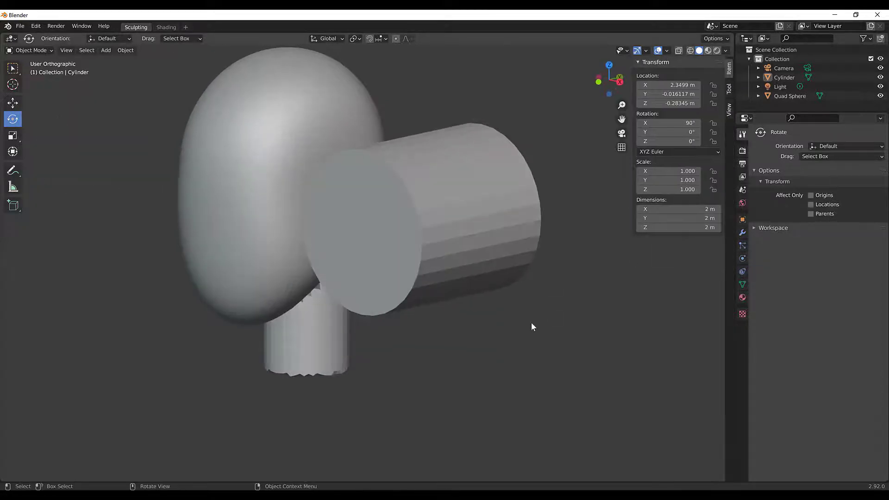
left_click(480, 237)
left_click(493, 241, "ctrl")
left_click(493, 240)
key("alt+r")
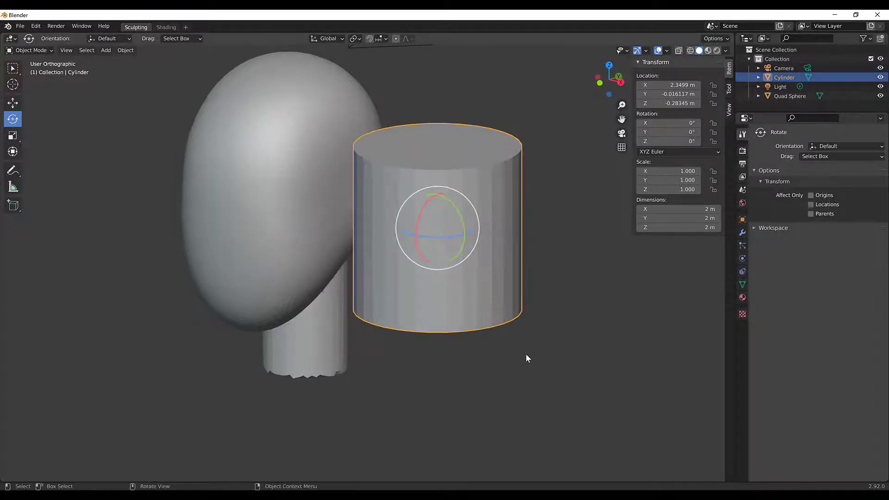
Step: Rotate the cylinder exactly 90° around the global X axis
key("r")
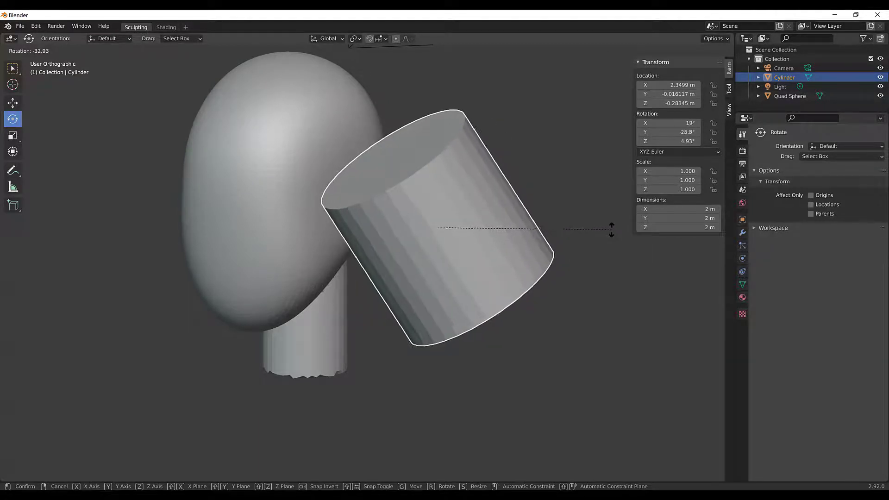
key("x")
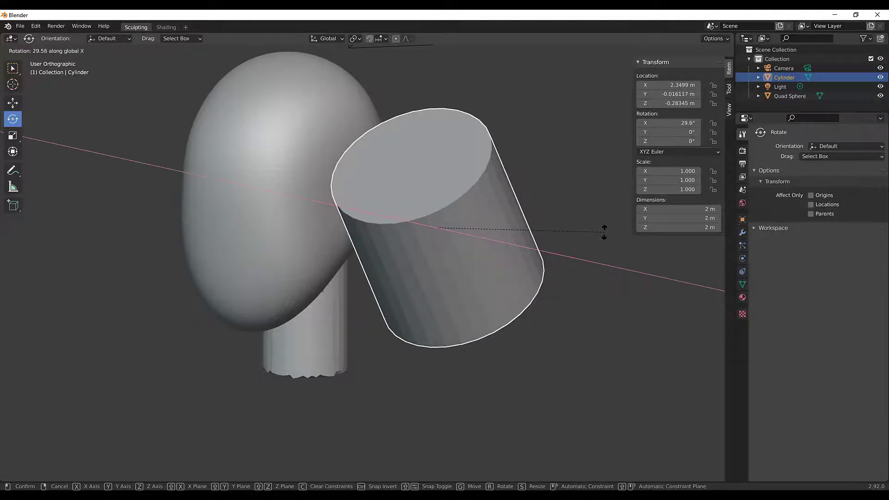
type("90")
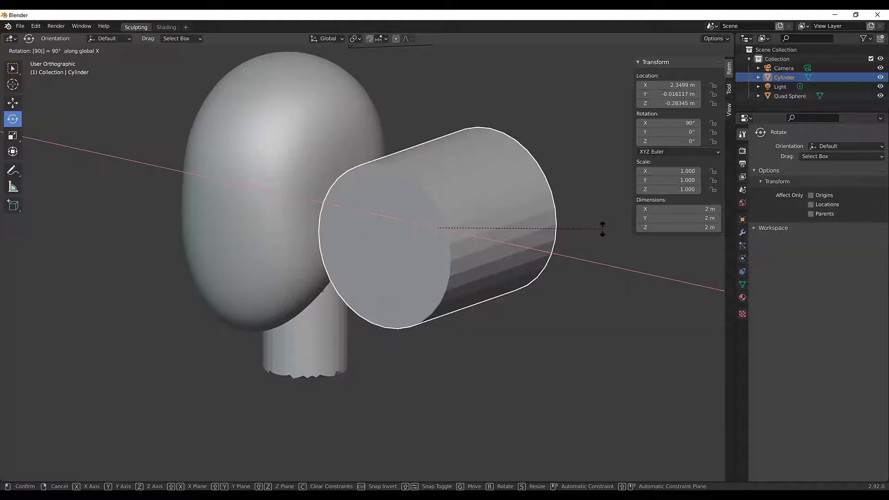
key("Return")
Step: Scale the cylinder along the global Y axis into a thin disc about 0.255 m thick
middle_click_drag(502, 297, 616, 259)
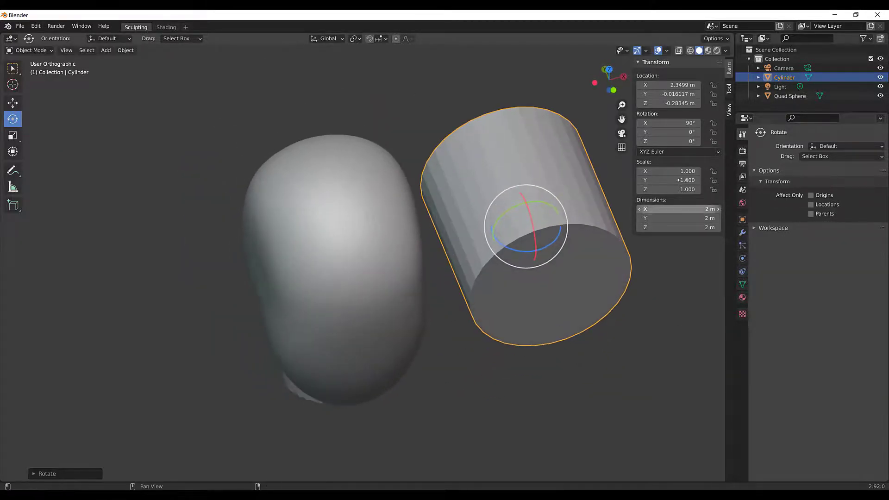
middle_click_drag(583, 287, 463, 274)
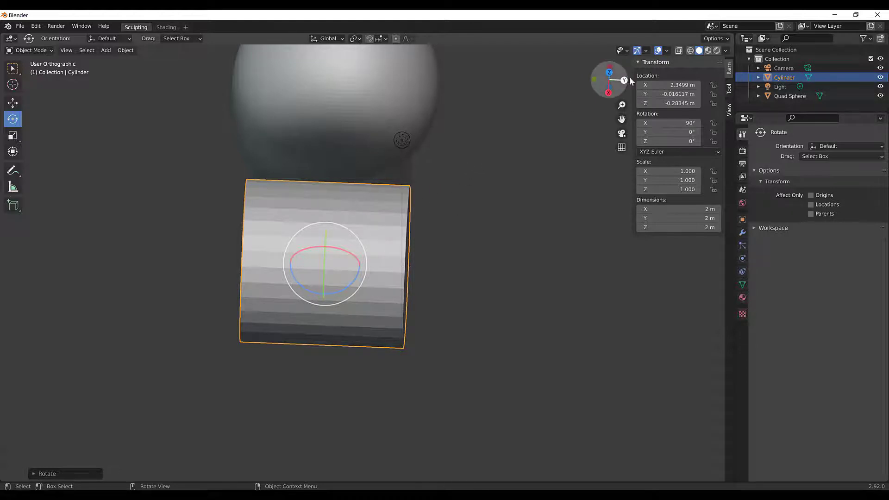
middle_click_drag(463, 205, 490, 200)
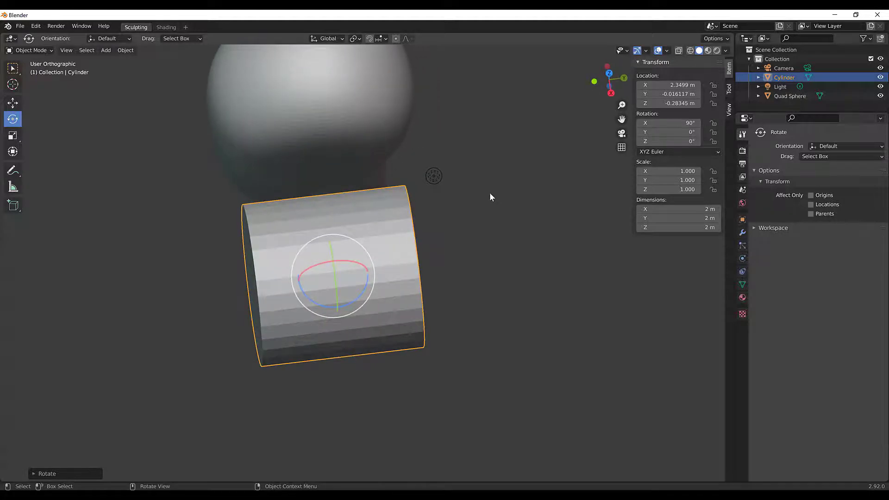
key("s")
key("y")
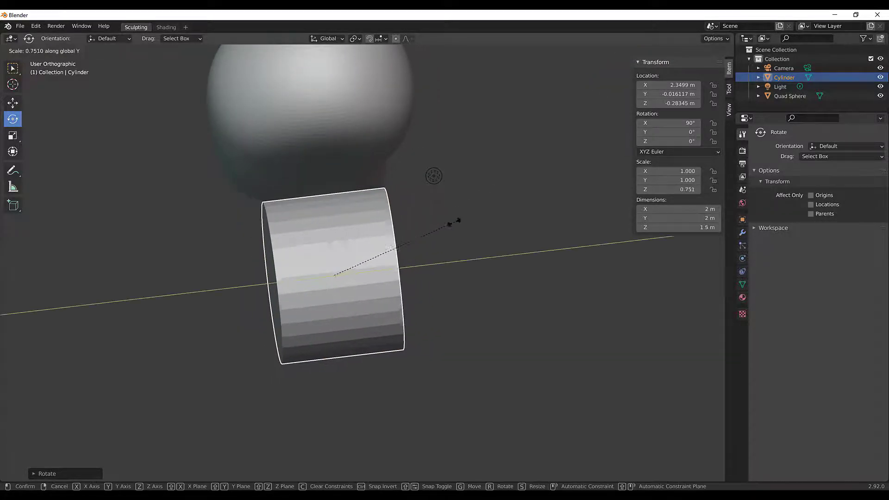
left_click(315, 278)
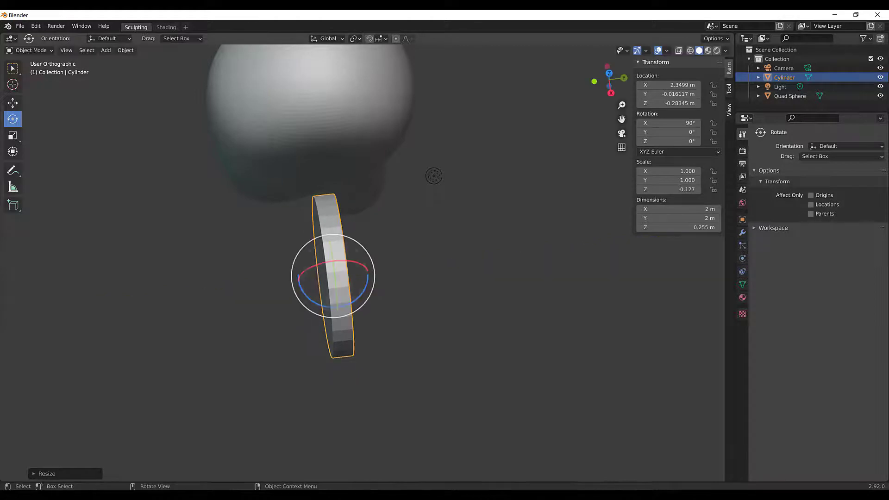